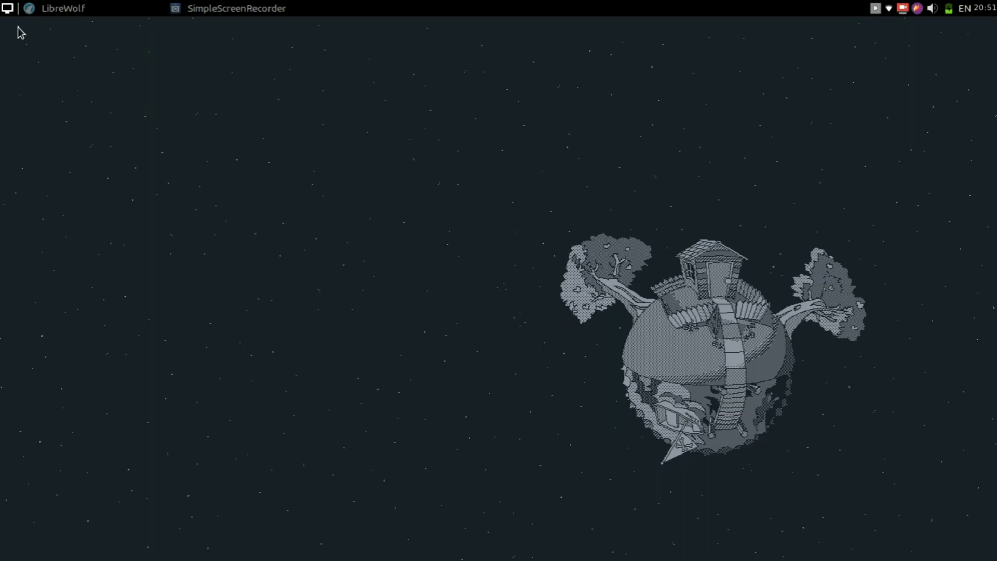
- Launch LXTerminal from the app menu, run neofetch, and enlarge the terminal window
left_click(10, 9)
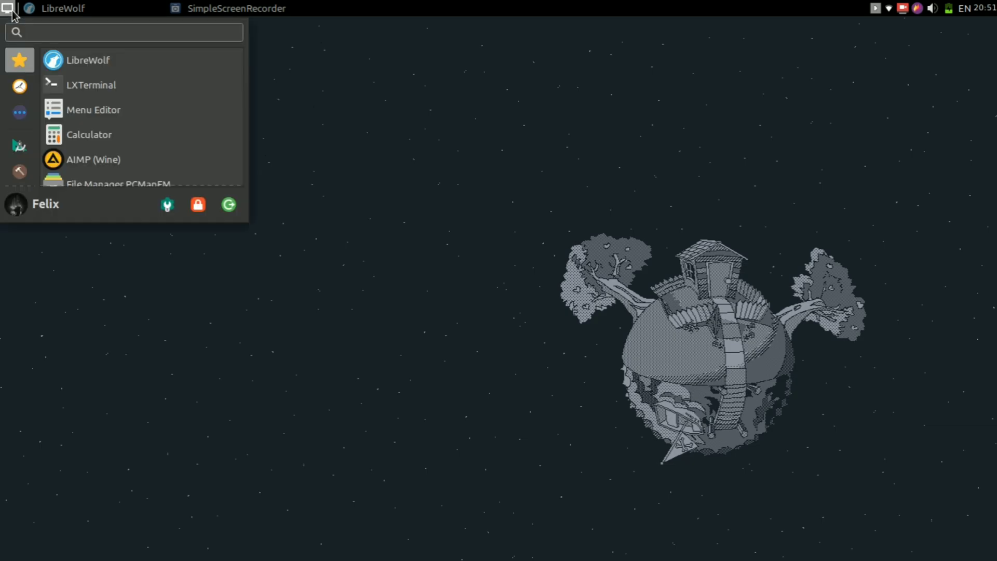
left_click(155, 96)
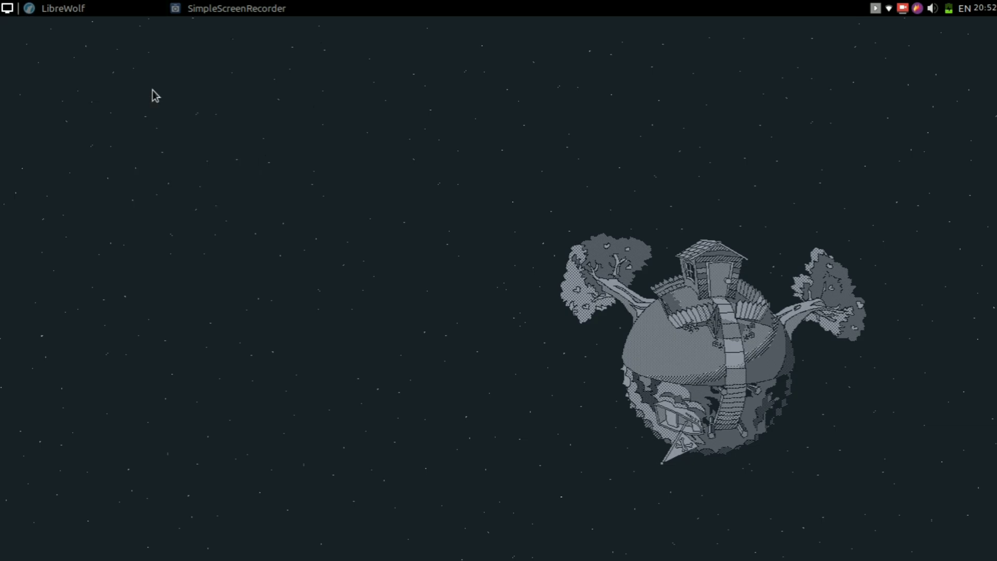
type("neofetch")
key("Return")
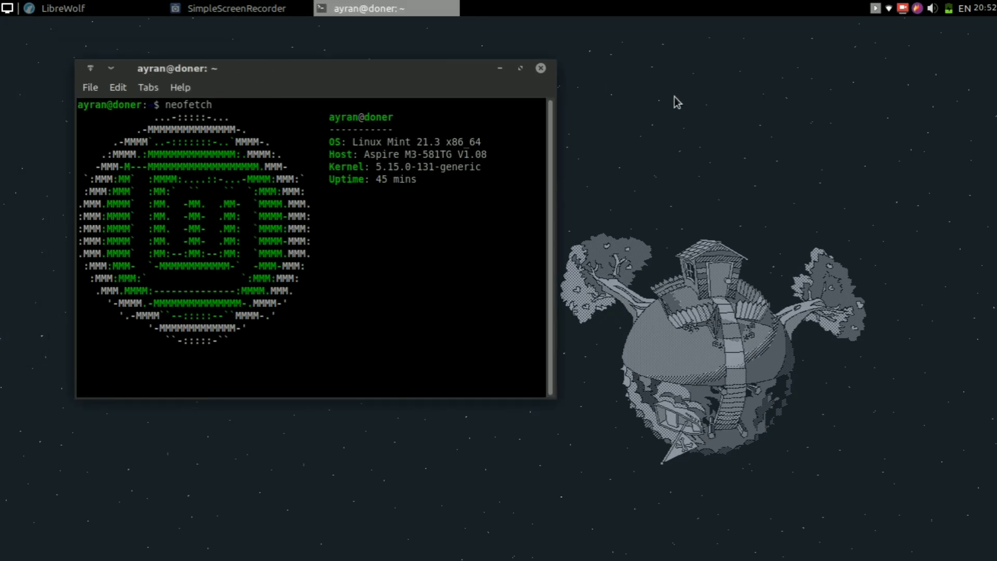
left_click_drag(557, 399, 580, 436)
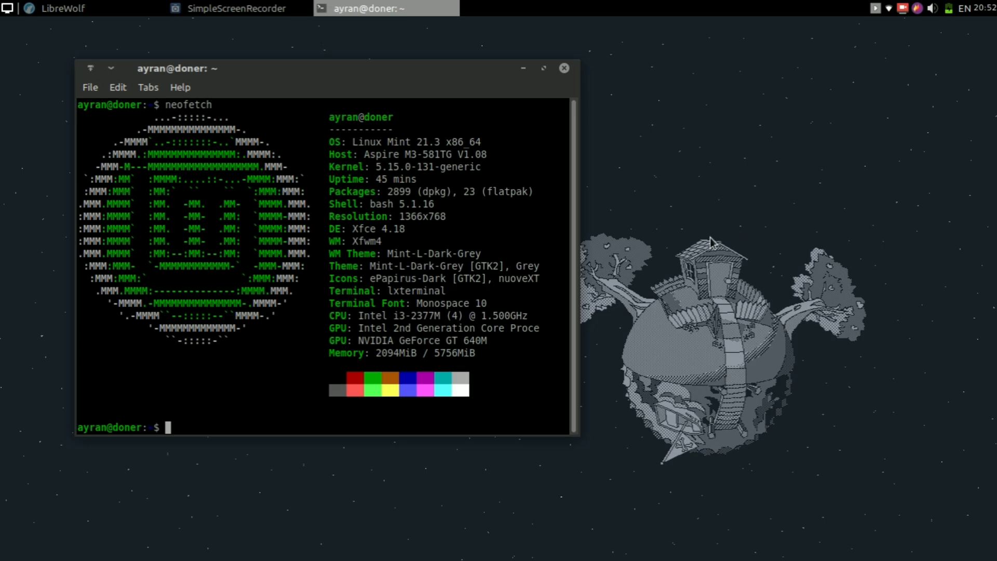
- In LibreWolf, search the web for 'wine download'
left_click(138, 7)
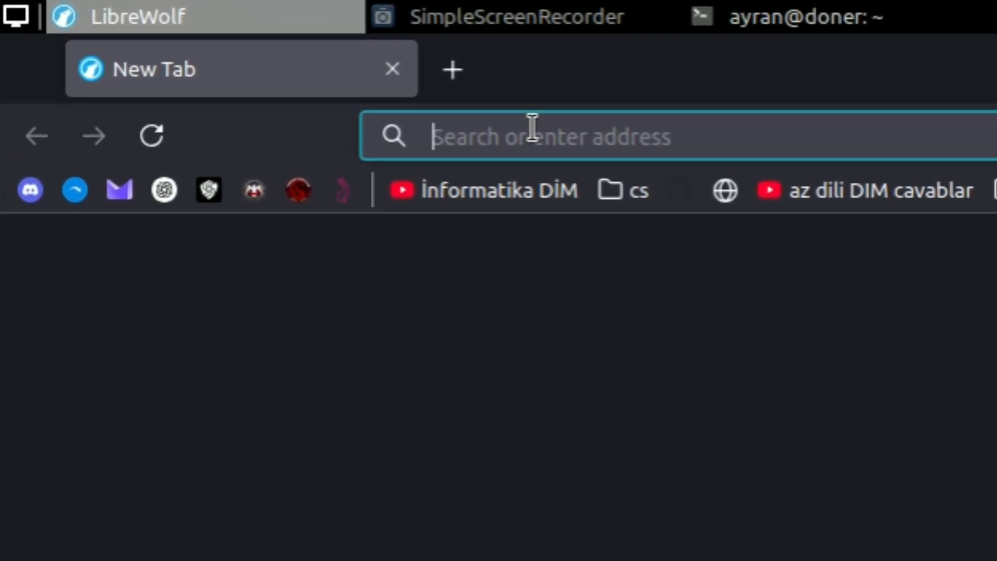
type("wine down")
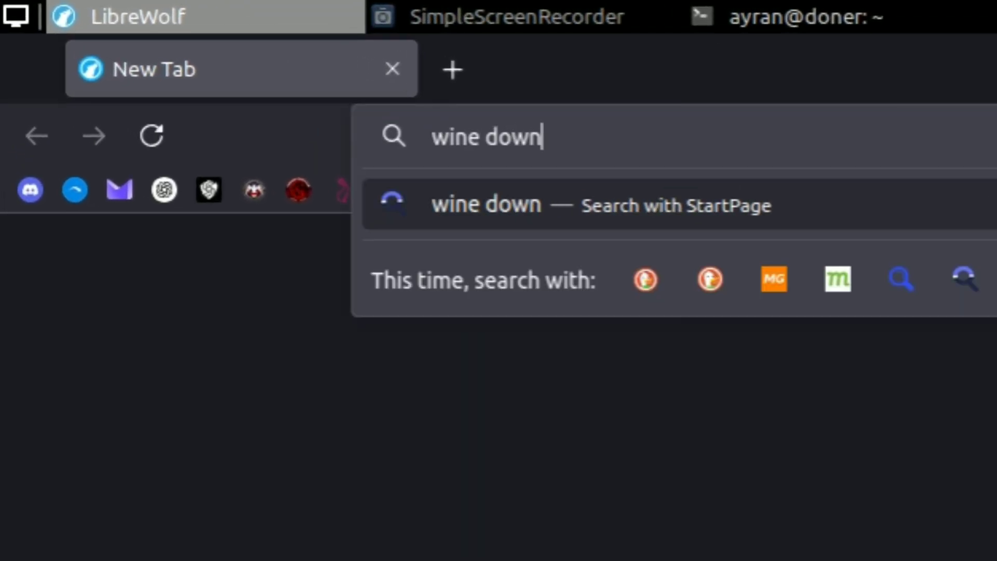
type("load")
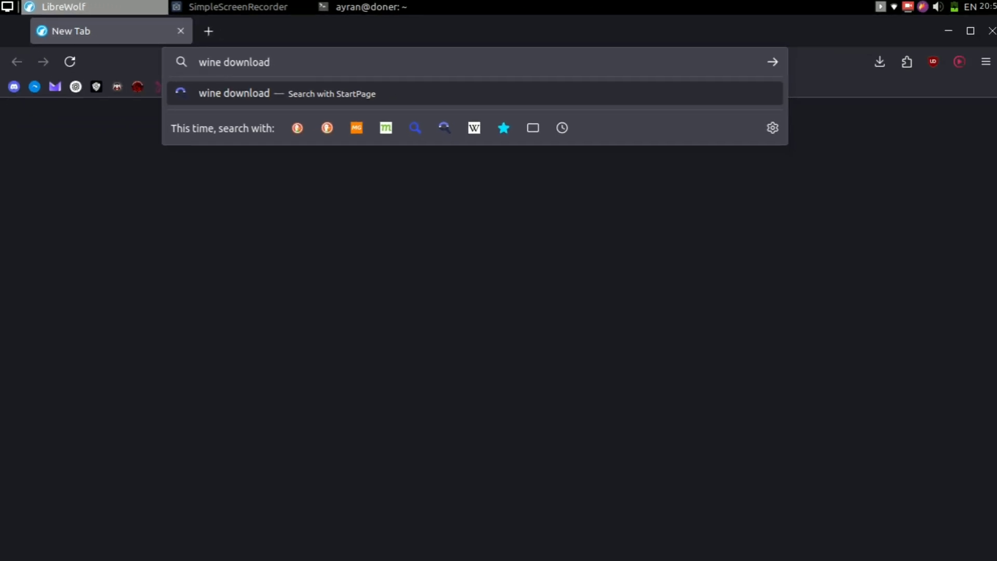
key("Return")
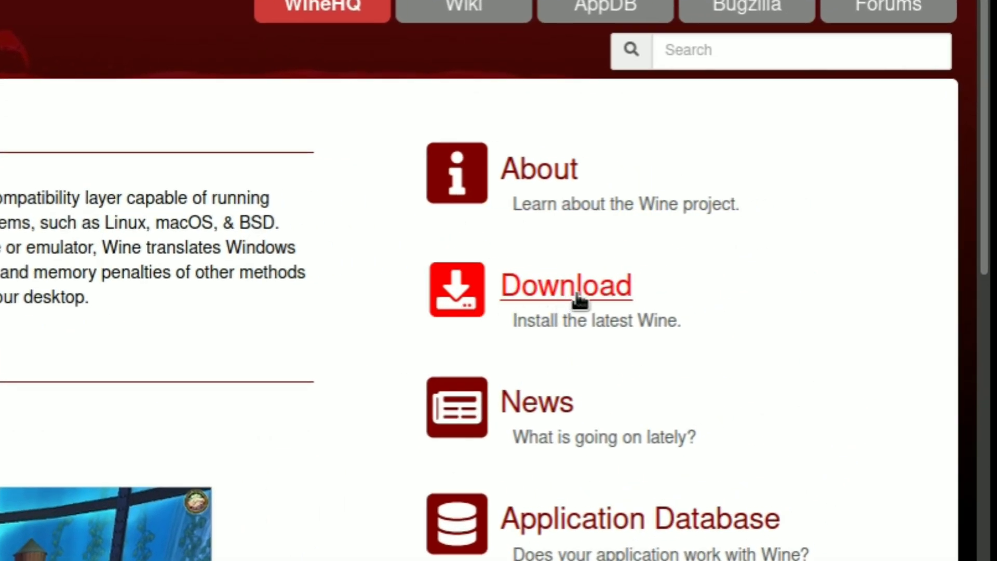
- Go from the WineHQ Download page to the Ubuntu installation instructions and scroll to Preparation
left_click(537, 302)
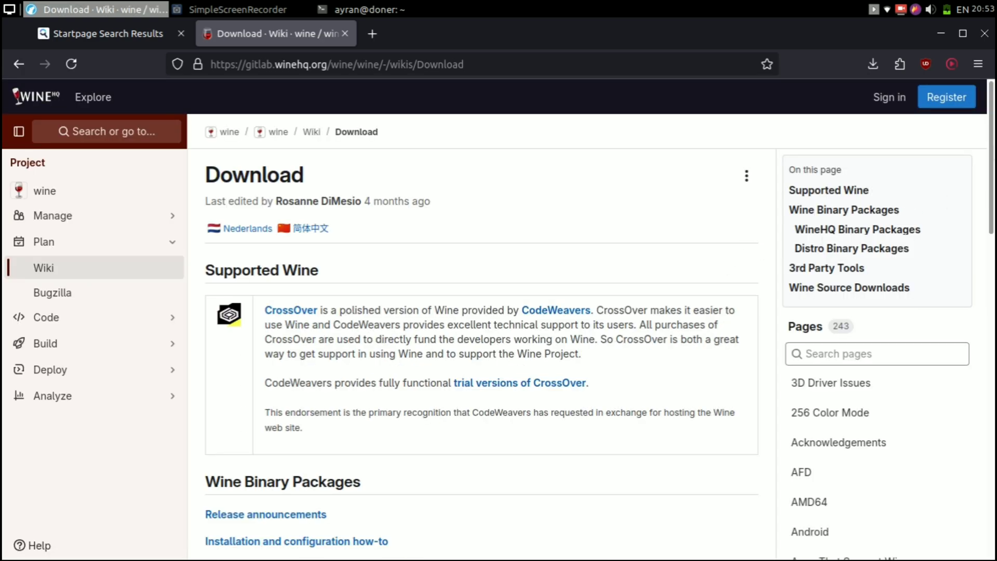
scroll(481, 354, "down", 5)
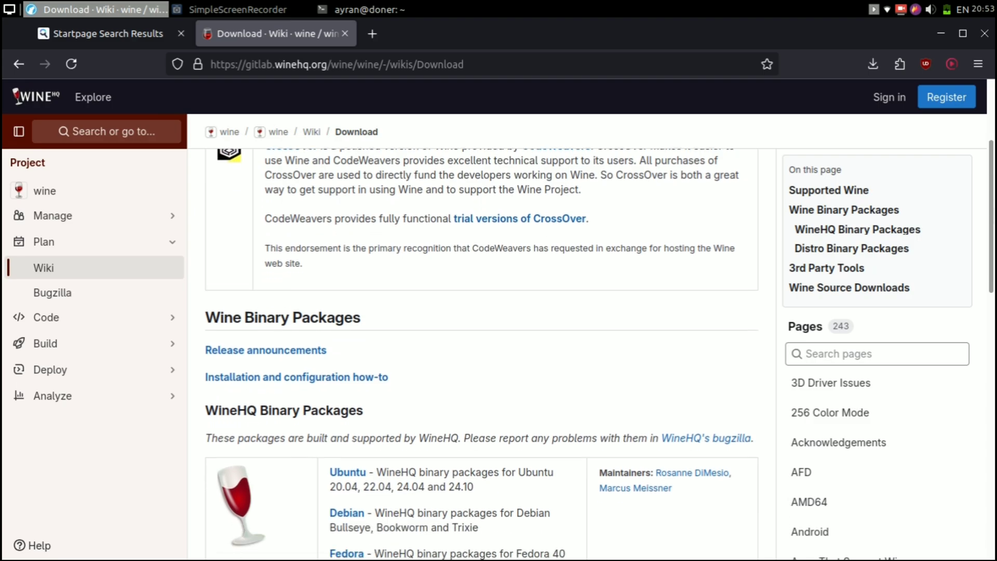
scroll(481, 353, "down", 2)
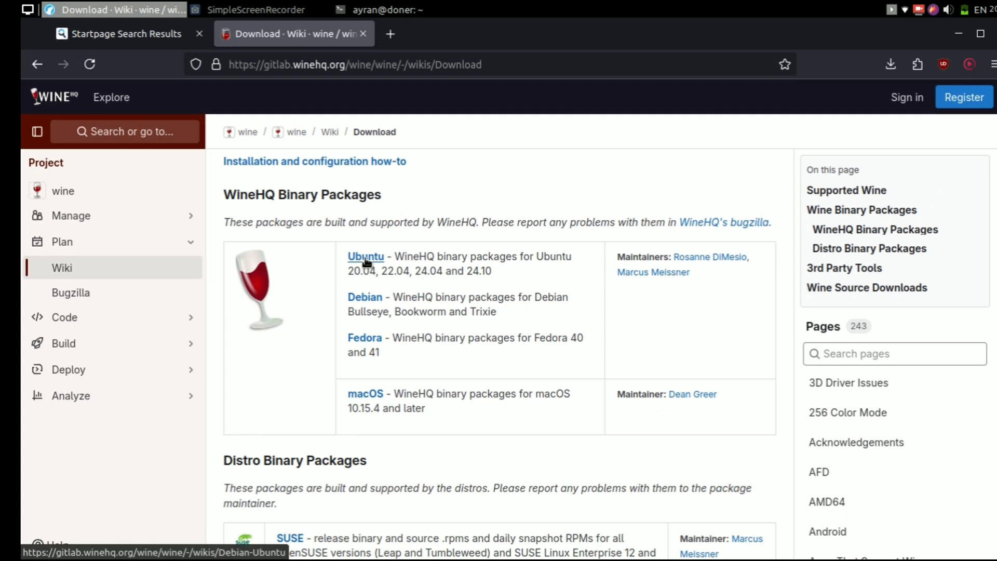
left_click(366, 257)
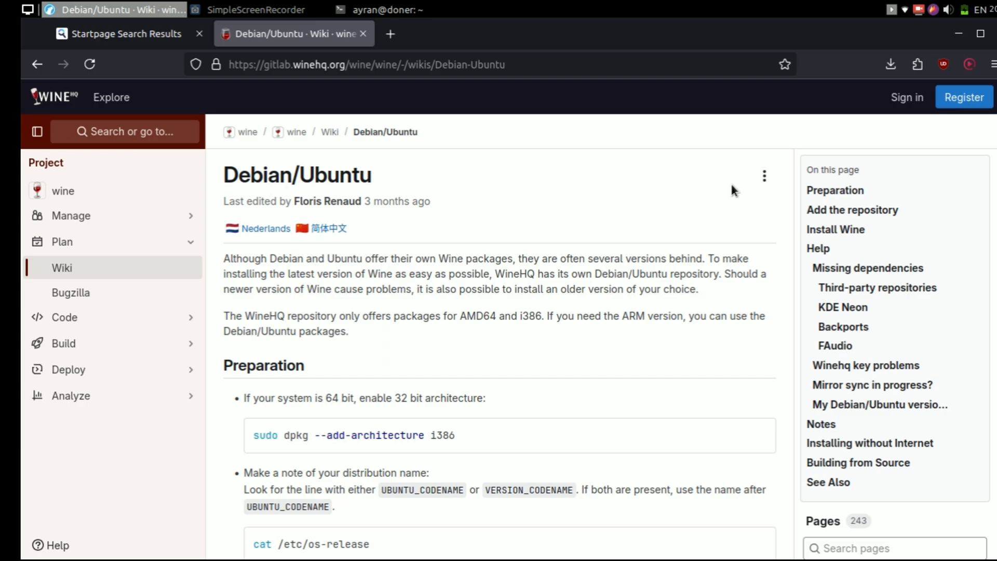
scroll(730, 182, "down", 2)
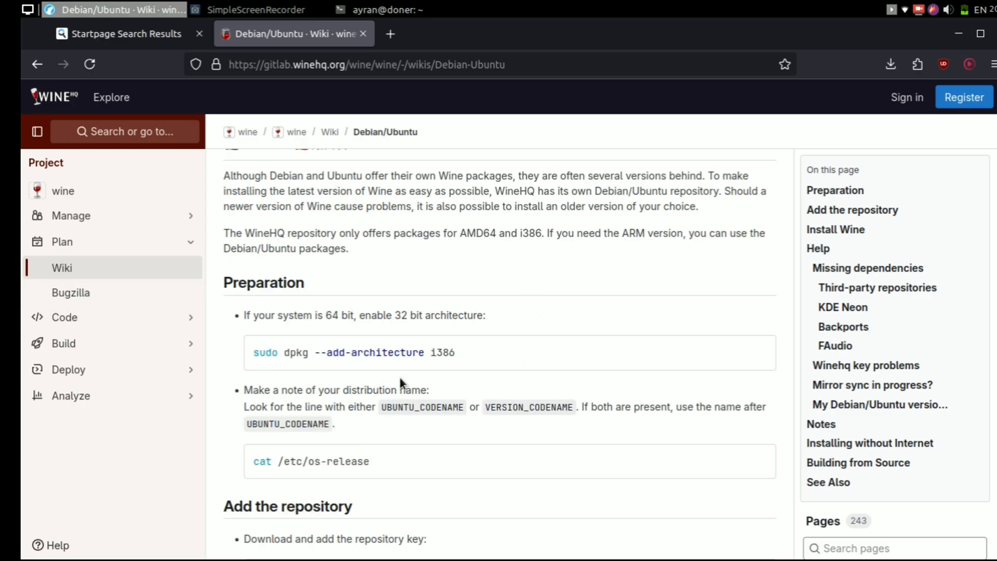
- Run the copied 'sudo dpkg --add-architecture i386' command in the terminal, entering the sudo password
left_click(769, 354)
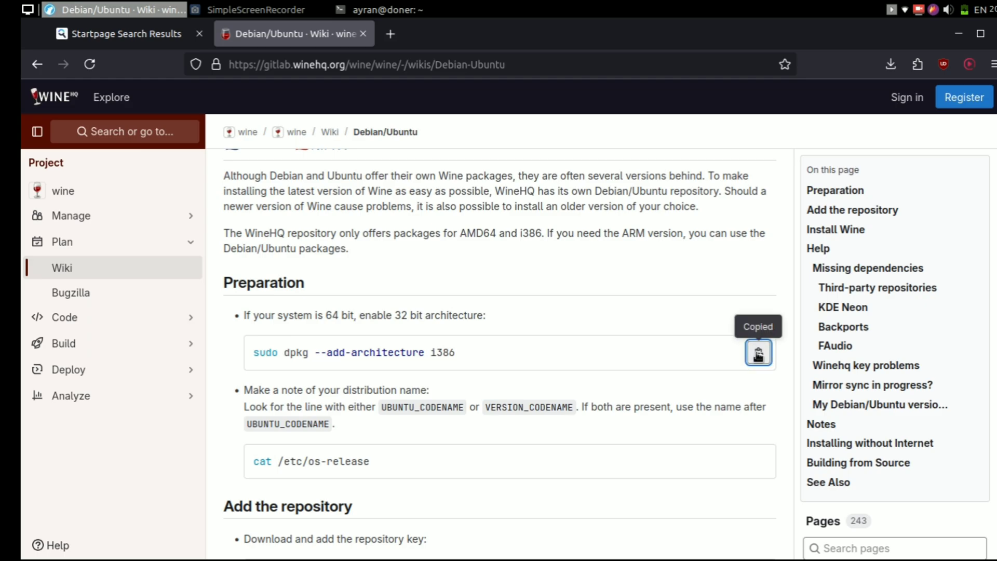
left_click(406, 11)
key("ctrl+shift+v")
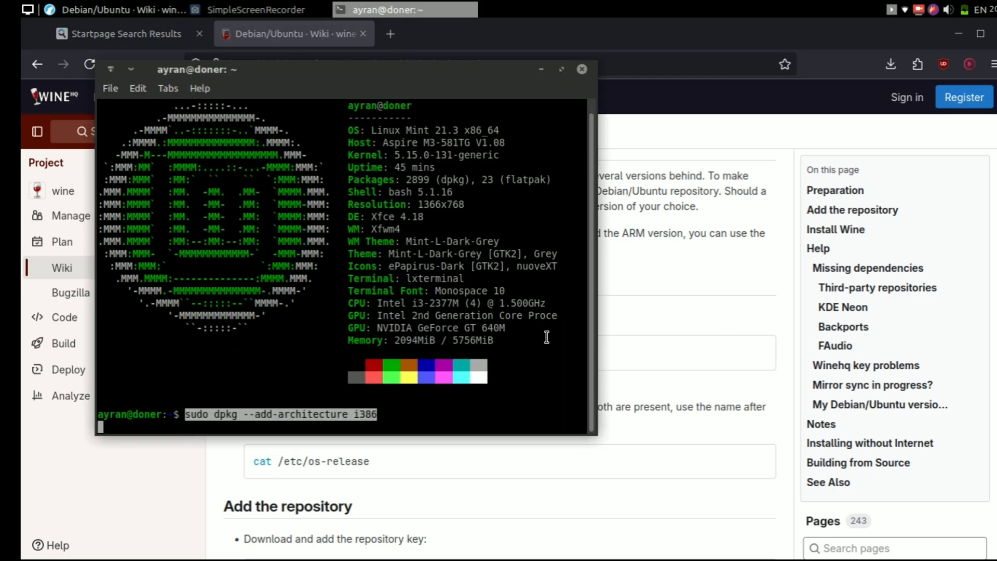
type("*********")
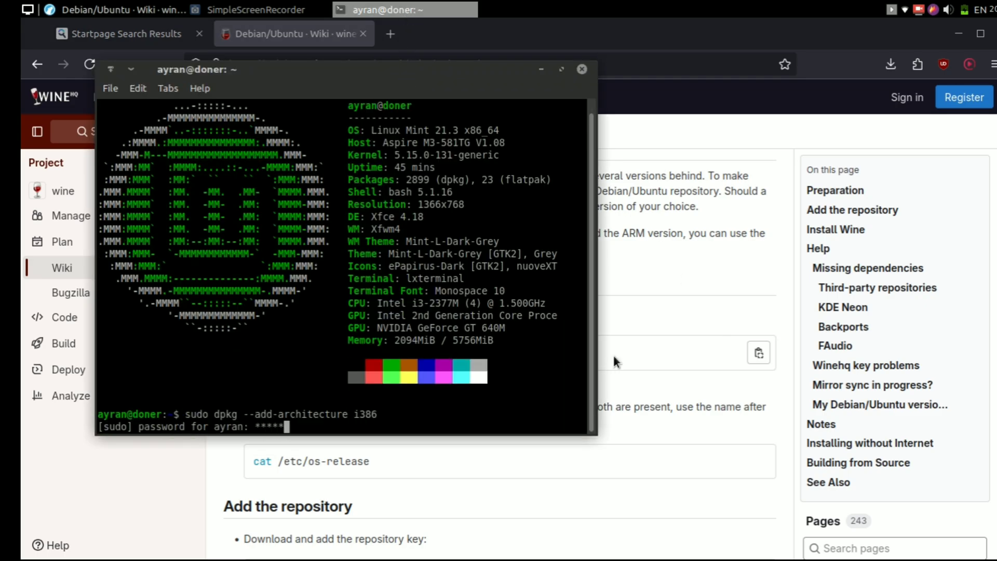
key("Return")
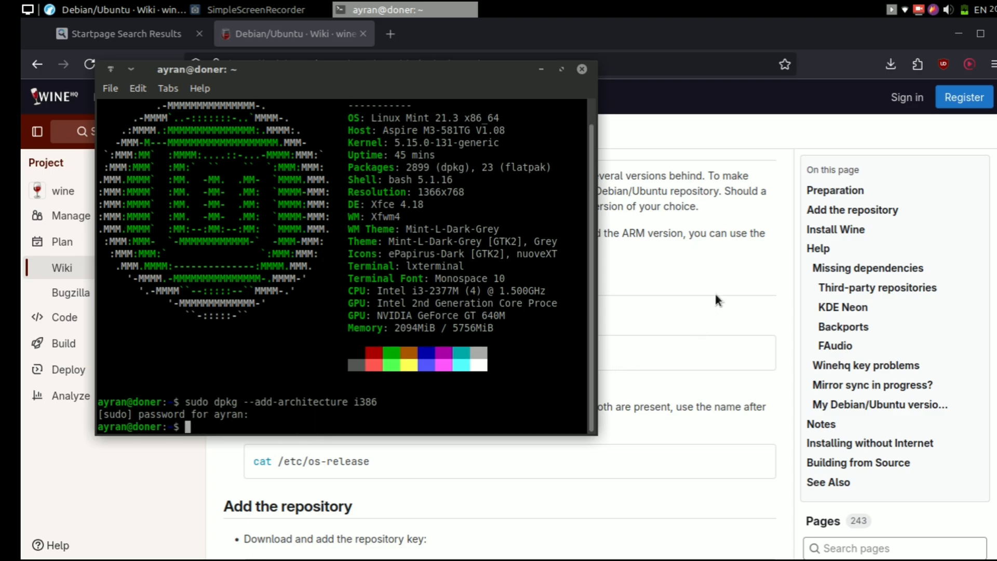
- Run 'cat /etc/os-release' from the wiki and check the UBUNTU_CODENAME=jammy line
left_click(714, 292)
scroll(714, 291, "down", 3)
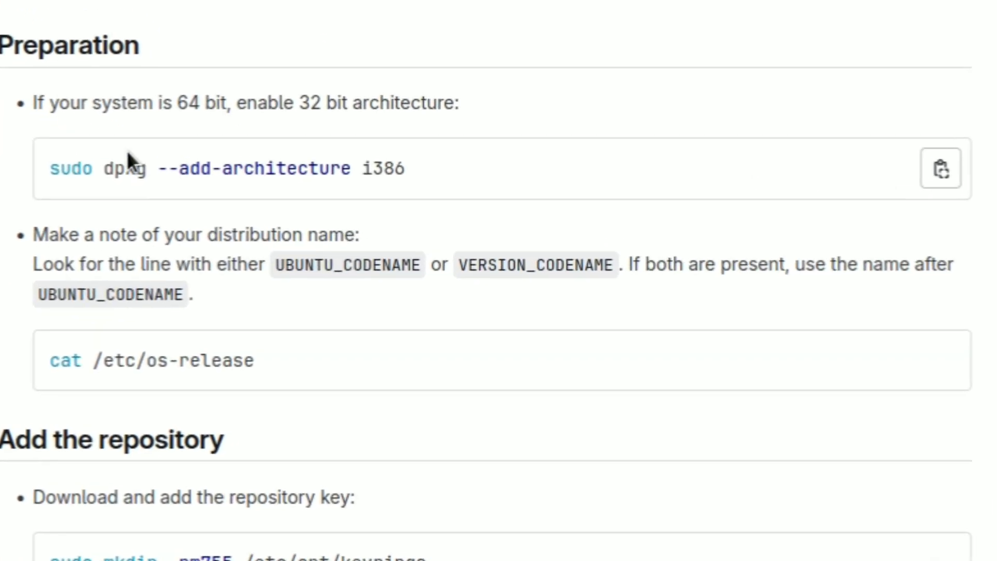
mouse_move(945, 326)
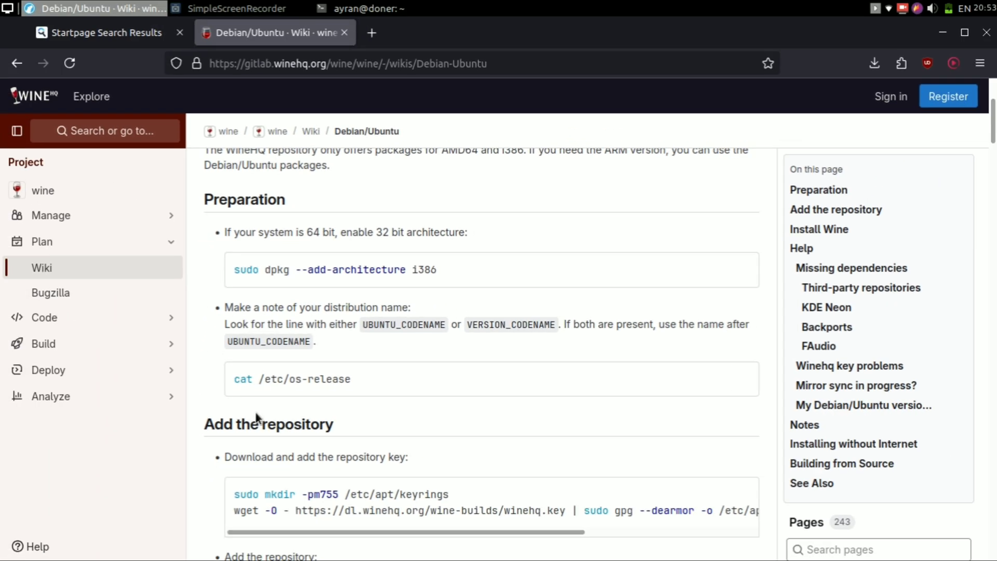
left_click(743, 381)
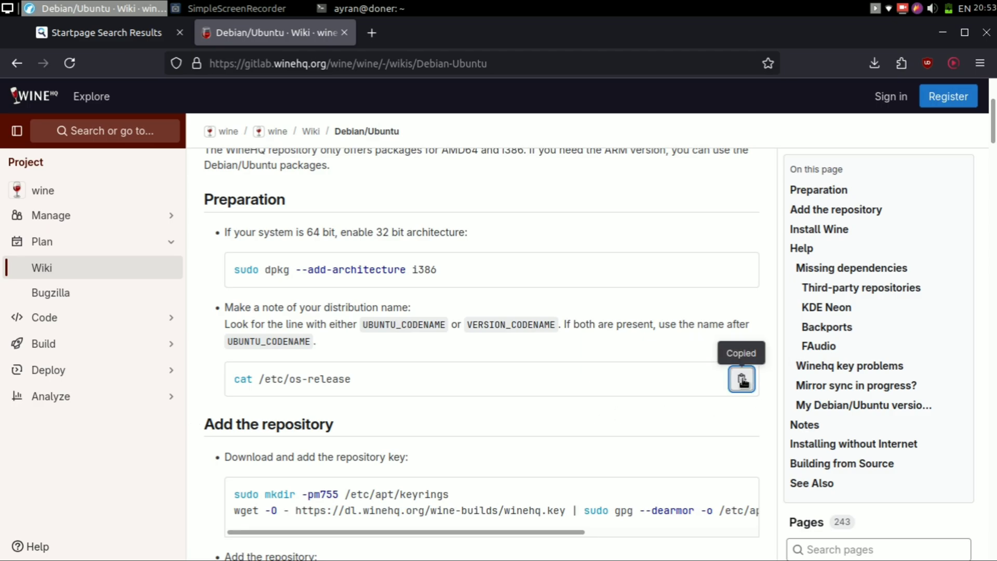
key("alt+Tab")
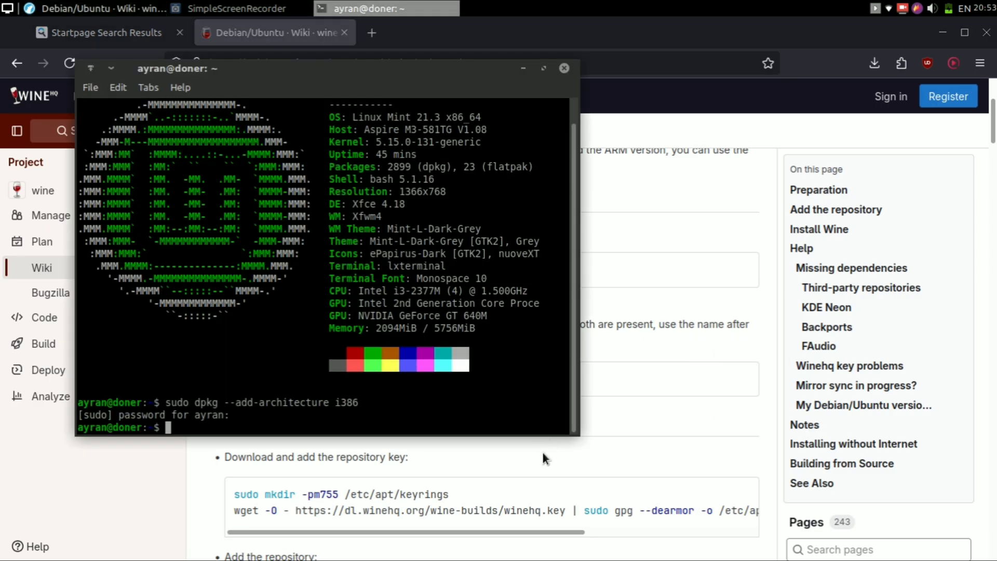
key("ctrl+shift+v")
key("Return")
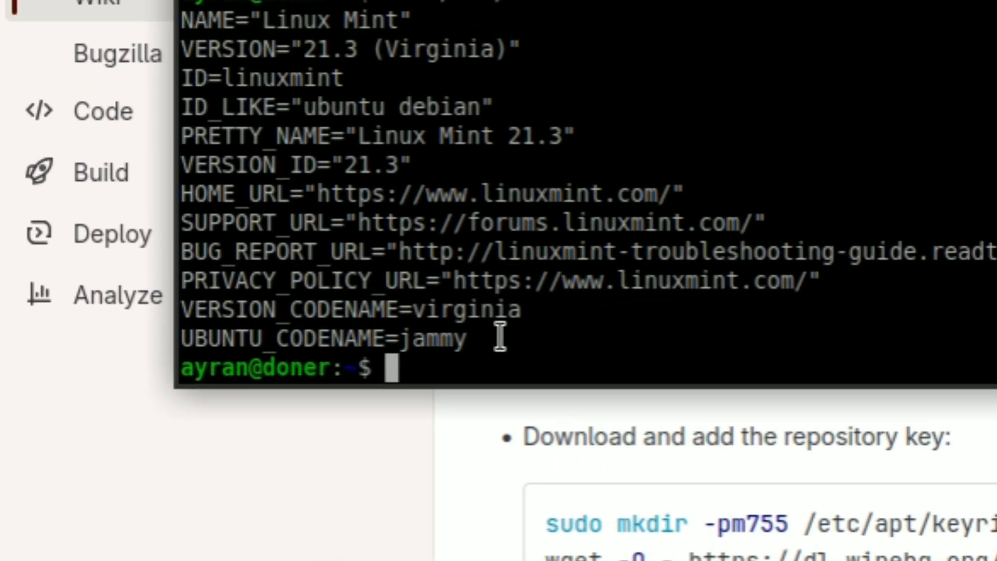
left_click_drag(500, 337, 178, 325)
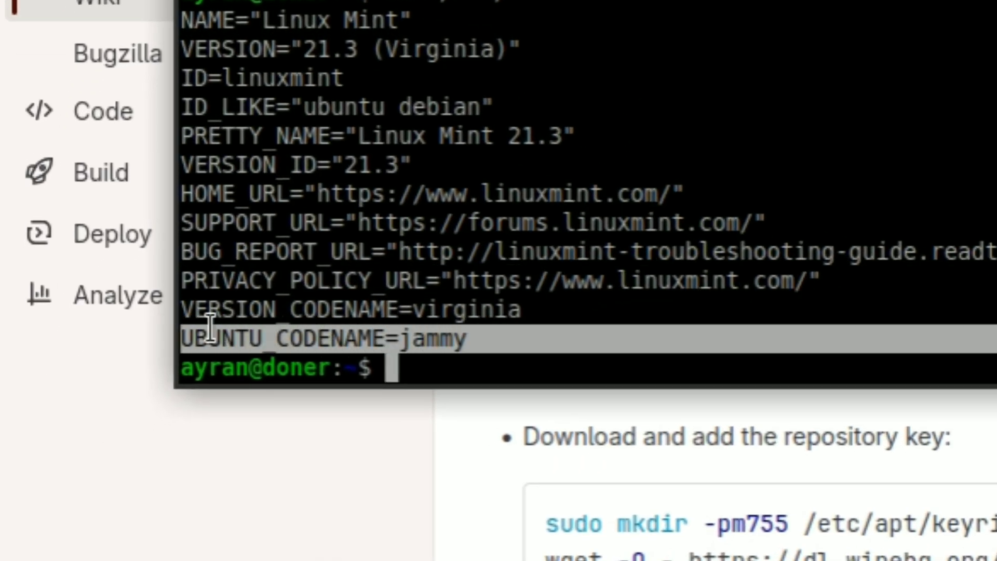
left_click(703, 327)
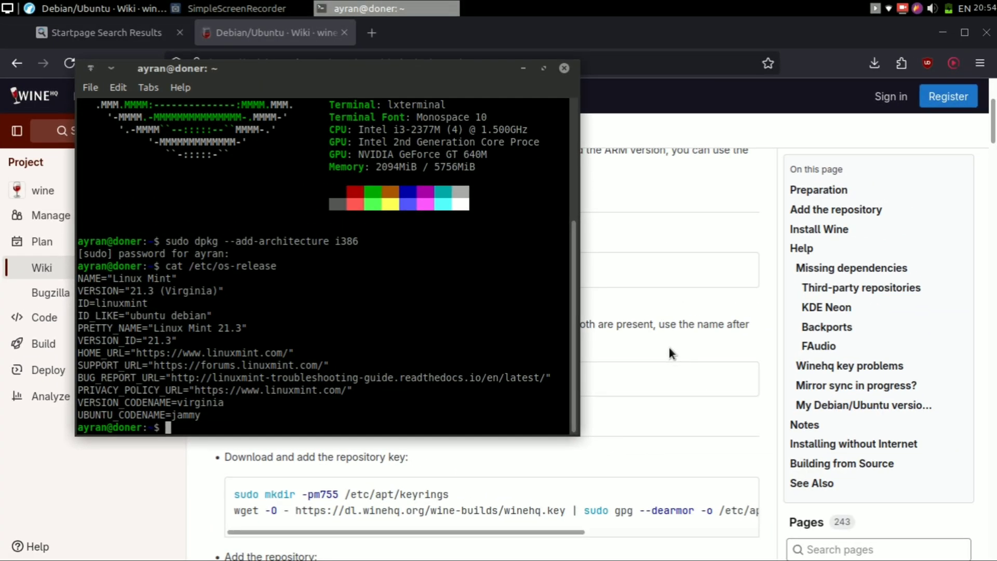
- Run the wiki's repository key commands, answering y to overwrite /etc/apt/keyrings/winehq-archive.key
left_click(668, 344)
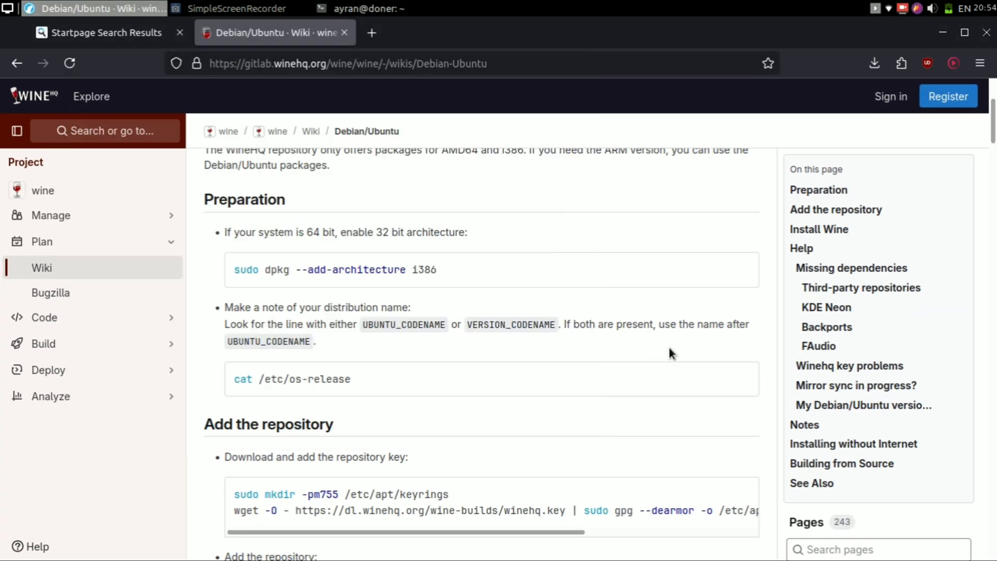
scroll(669, 350, "down", 3)
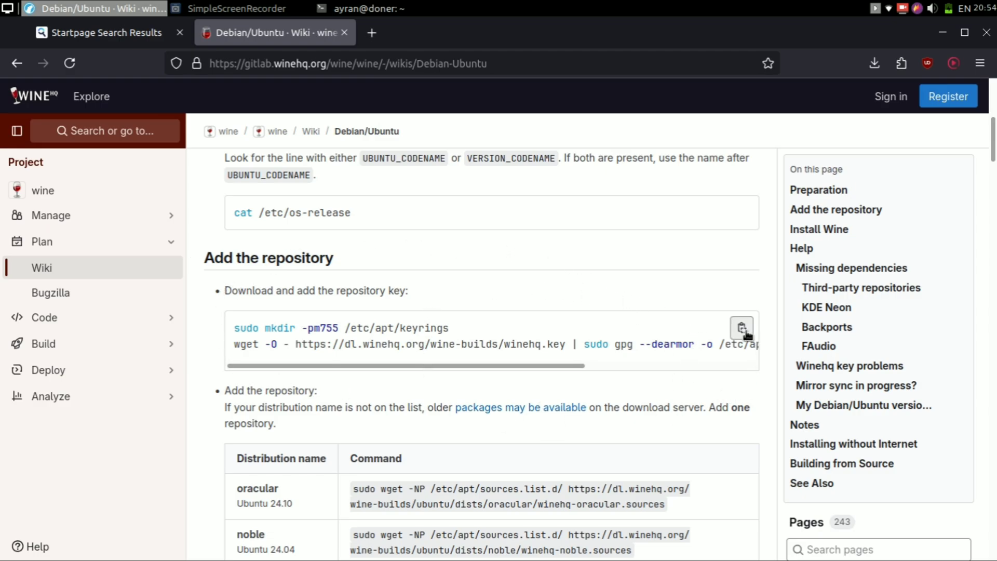
left_click(741, 328)
key("alt+Tab")
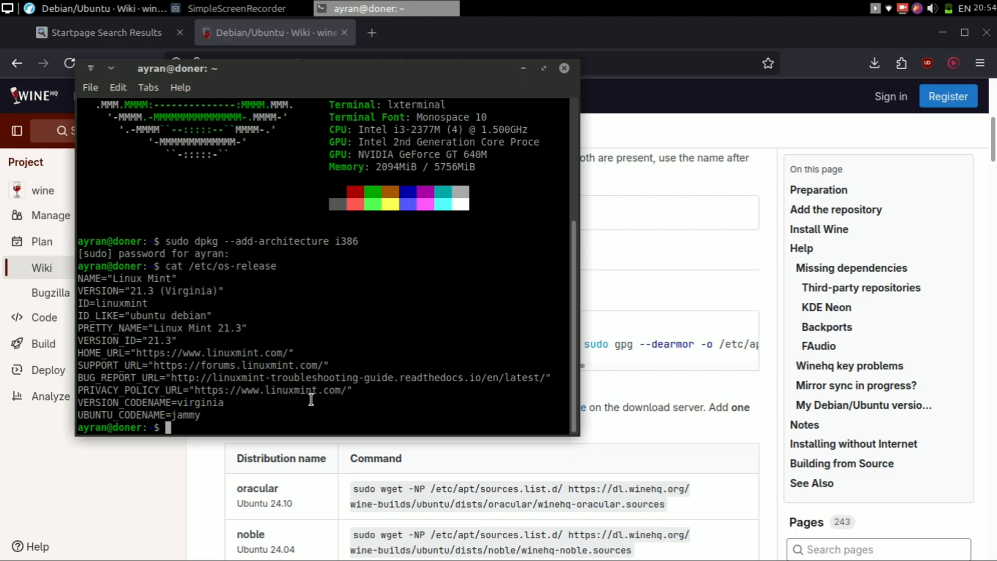
key("ctrl+shift+v")
key("Return")
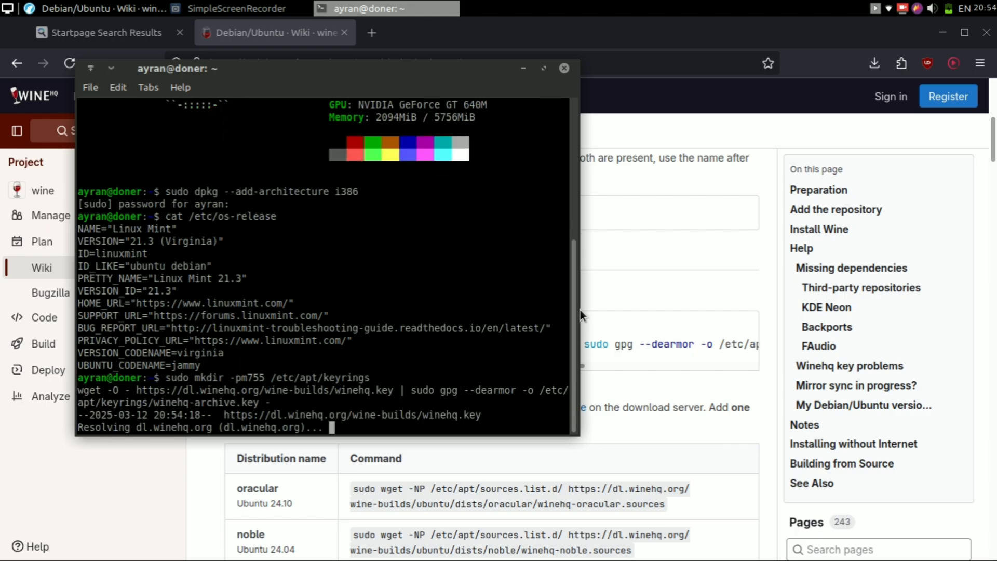
type("y")
key("Return")
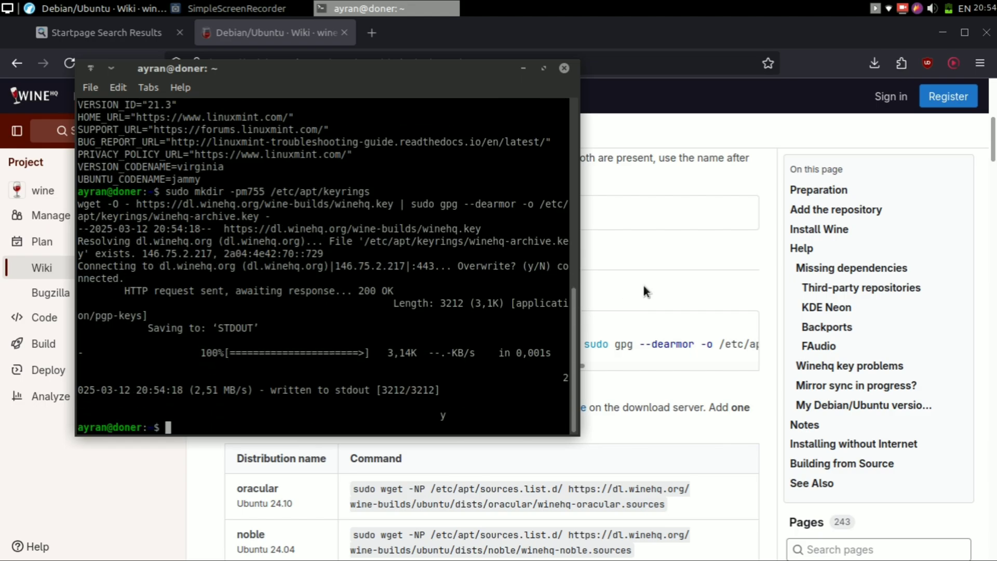
left_click(644, 287)
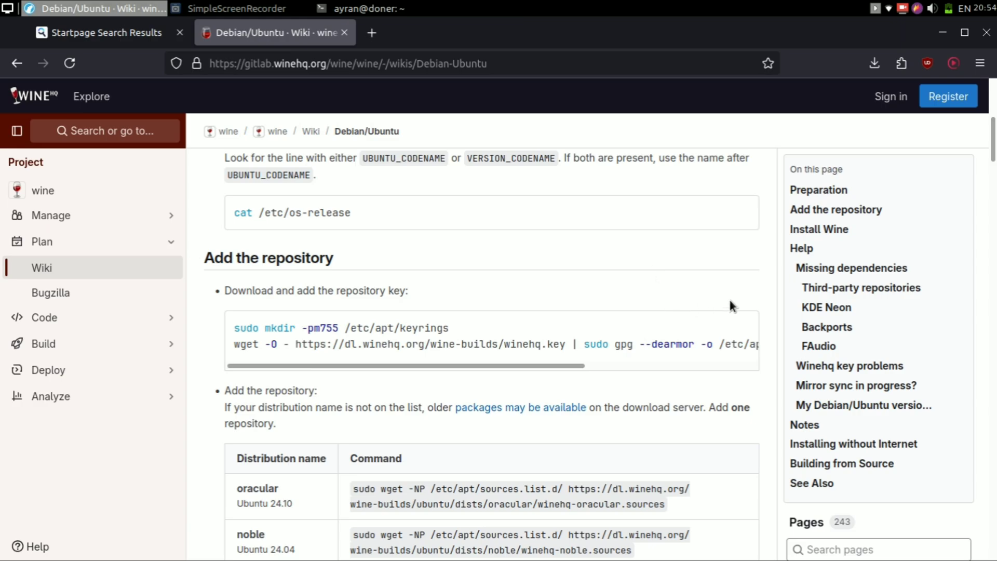
- Copy the jammy WineHQ sources wget command from the wiki table and run it
left_click_drag(993, 148, 993, 179)
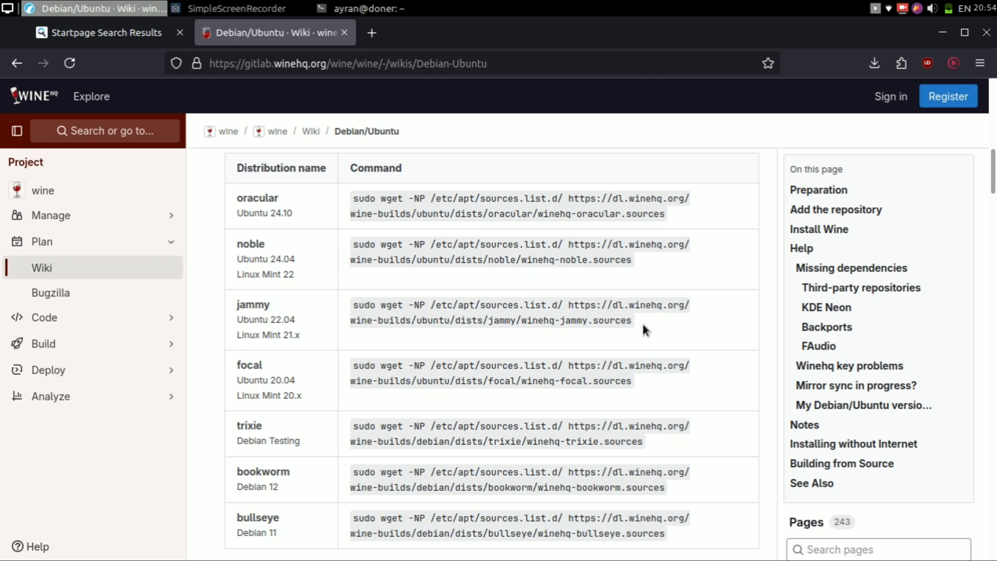
left_click_drag(652, 323, 355, 309)
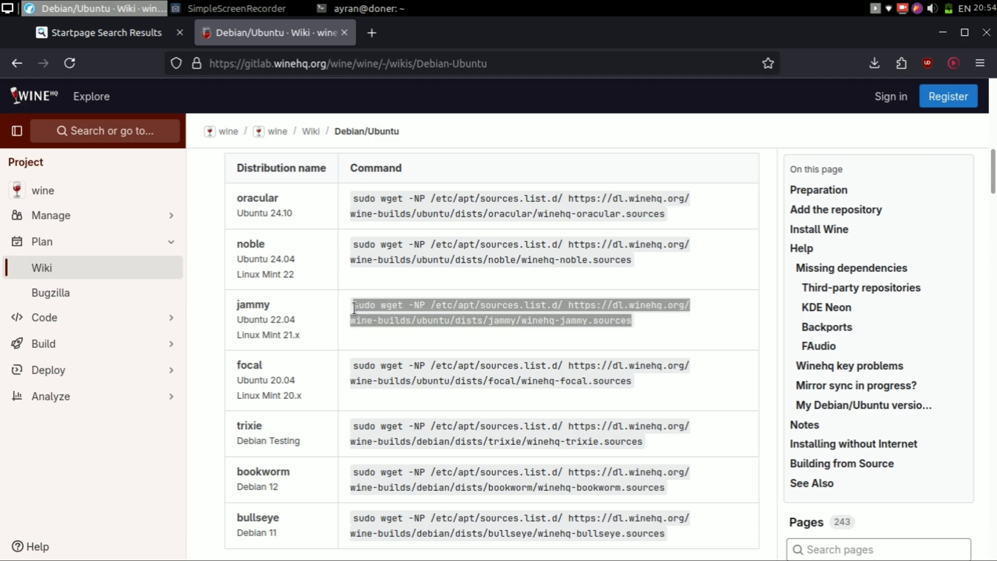
right_click(354, 309)
left_click(384, 320)
left_click(394, 8)
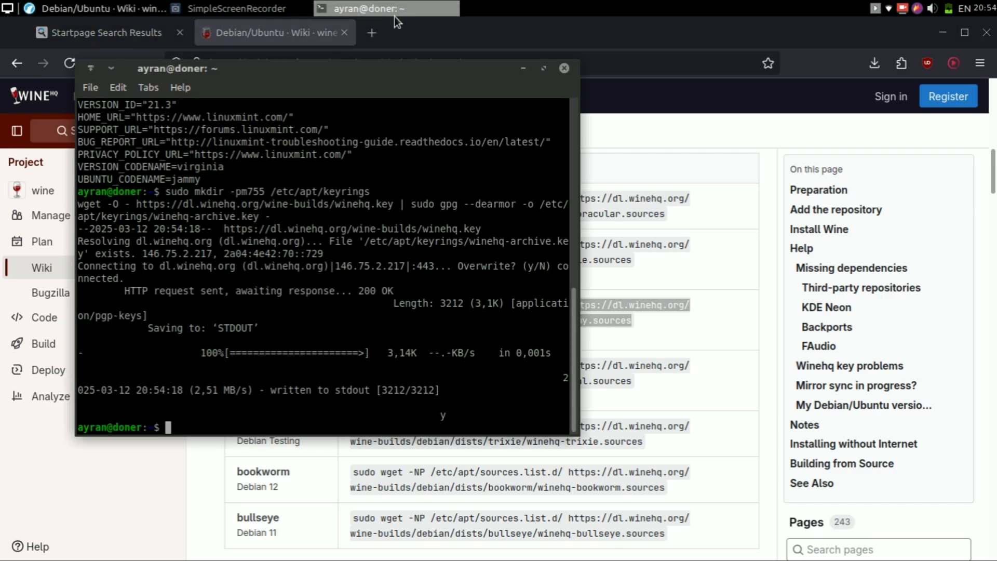
key("ctrl+shift+v")
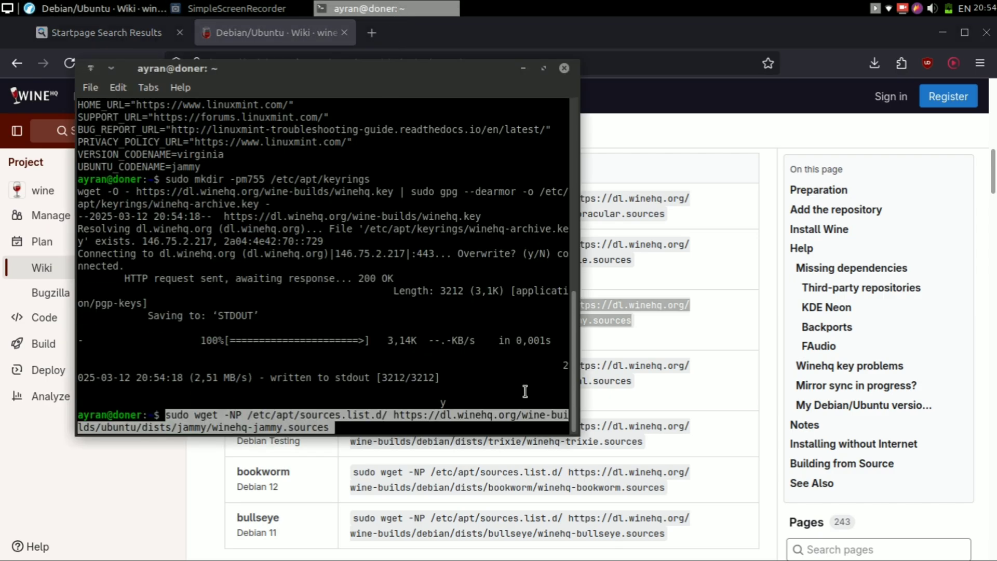
key("Return")
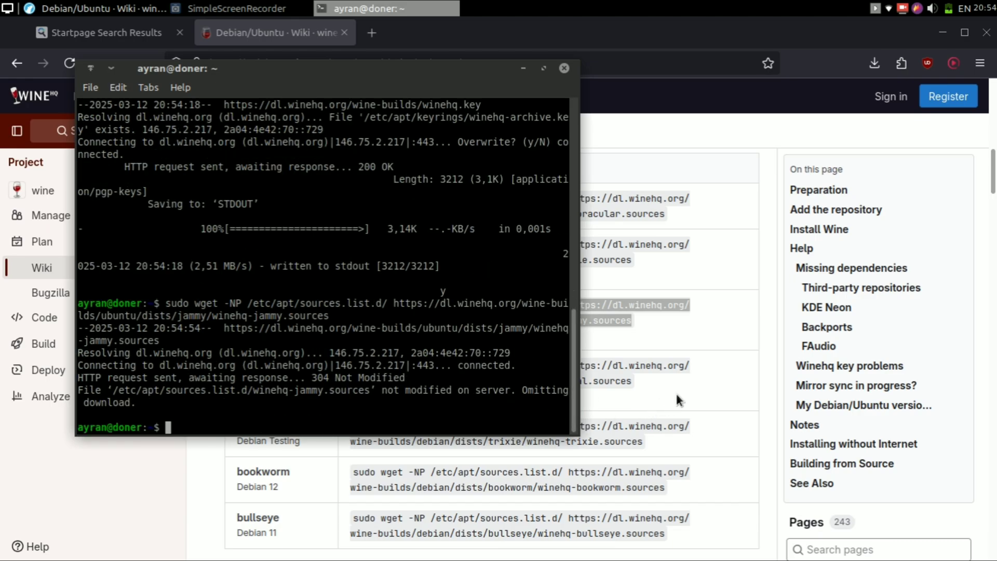
- Copy and run 'sudo apt update' to refresh the package lists
left_click(675, 391)
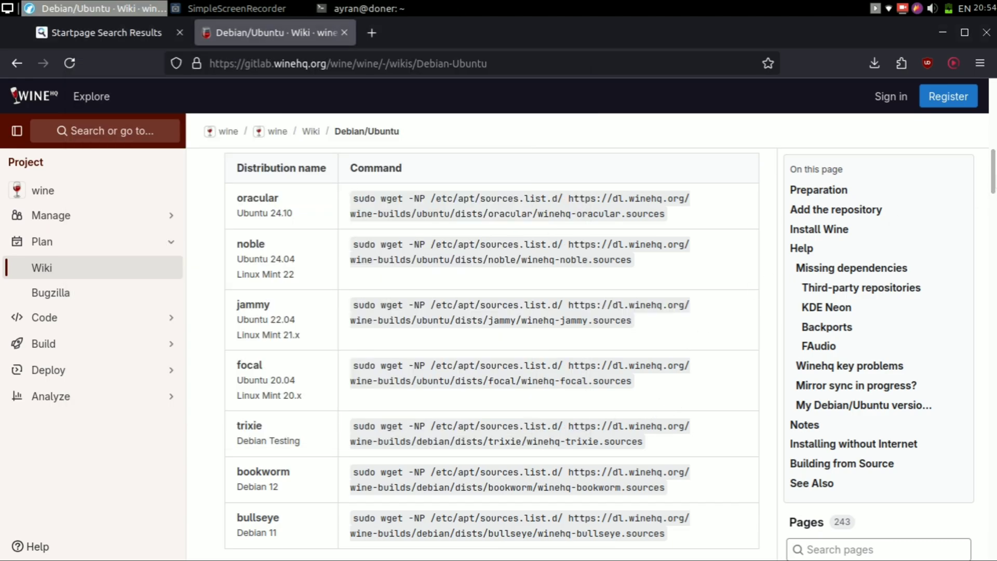
scroll(675, 391, "down", 2)
scroll(553, 200, "down", 4)
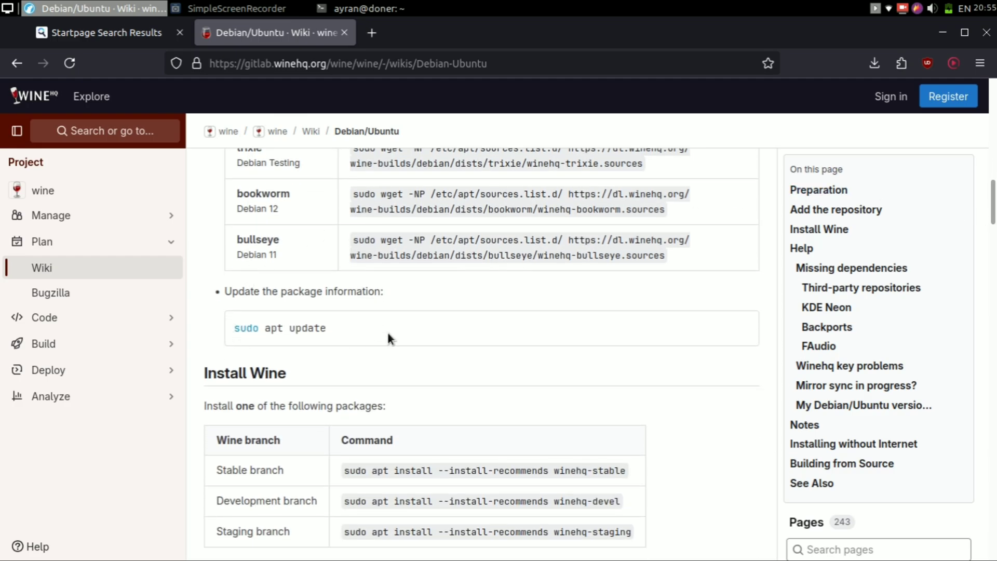
left_click(741, 327)
key("alt+Tab")
key("ctrl+shift+v")
key("Return")
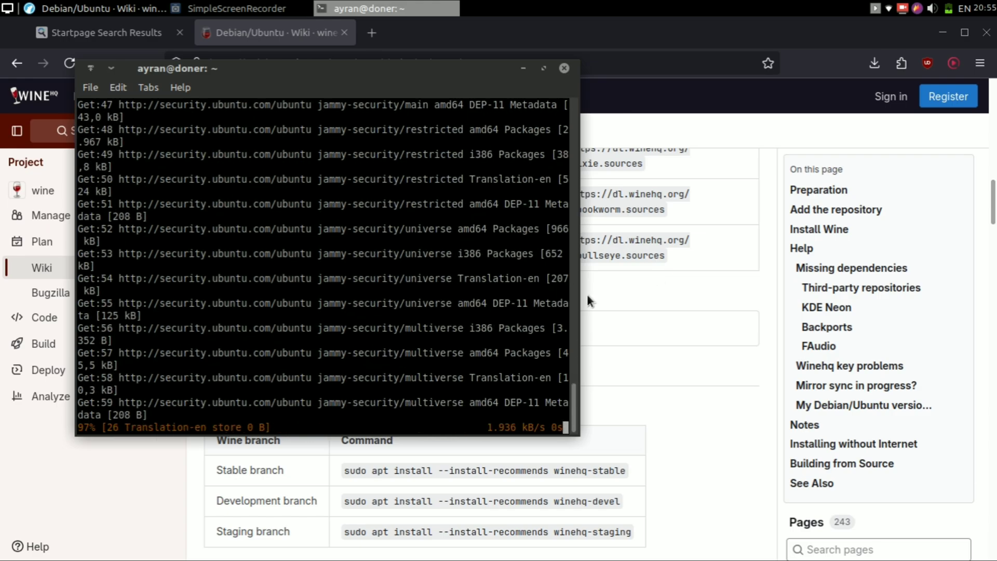
left_click_drag(587, 294, 655, 301)
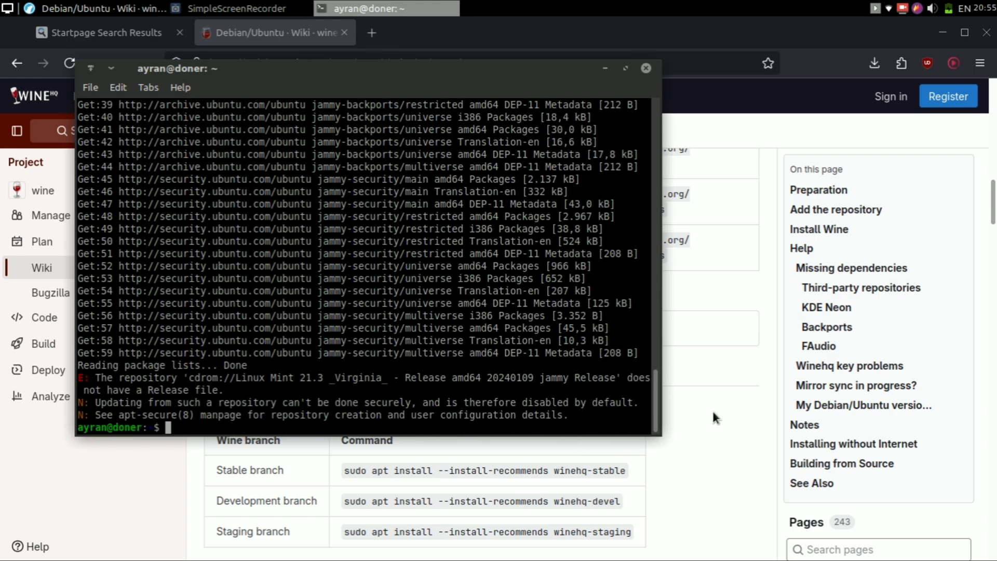
left_click(713, 412)
scroll(713, 413, "down", 4)
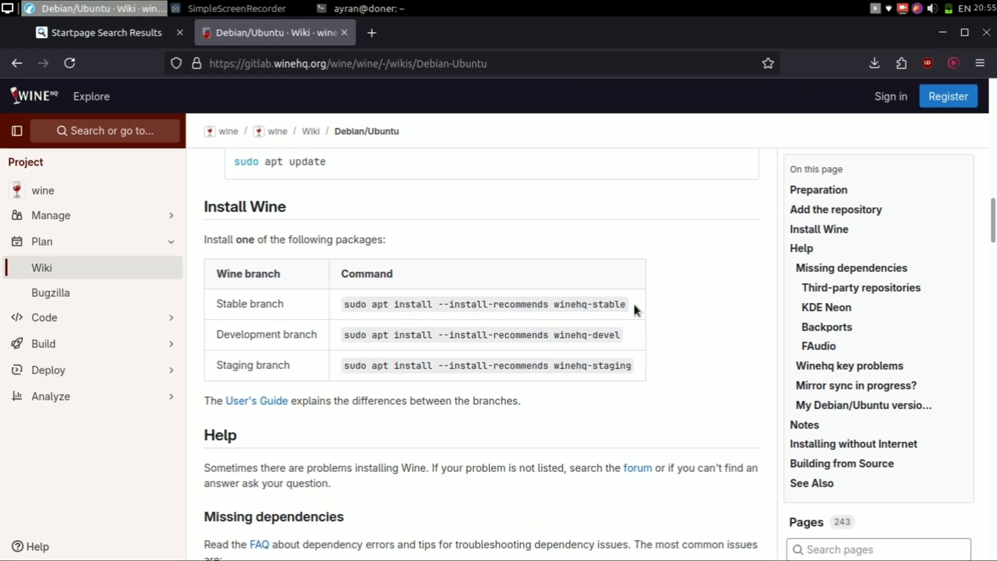
- Run the Stable branch winehq-stable install command with -y appended
left_click_drag(631, 302, 351, 304)
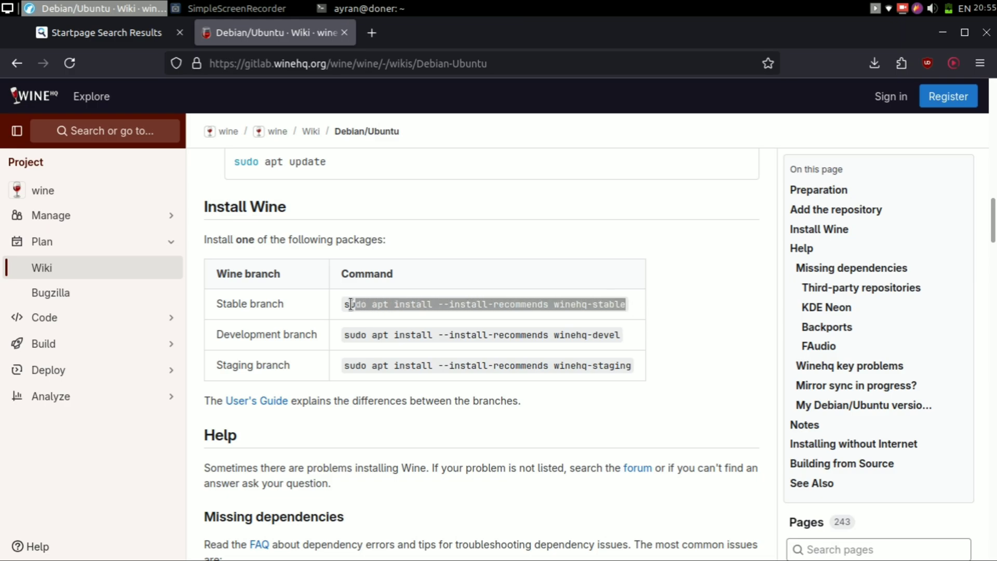
right_click(363, 302)
left_click(397, 319)
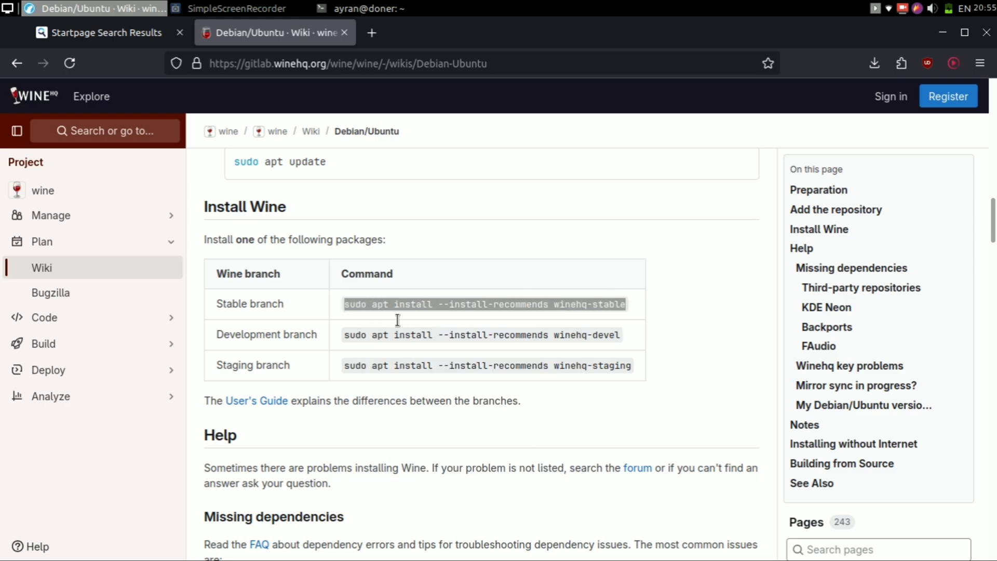
left_click(381, 8)
key("ctrl+shift+v")
type("-y")
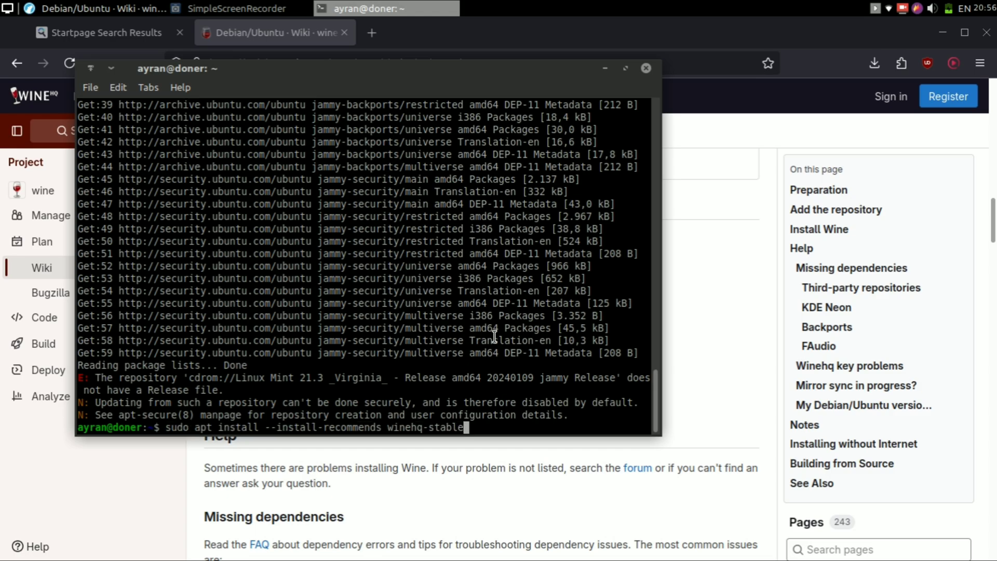
key("Return")
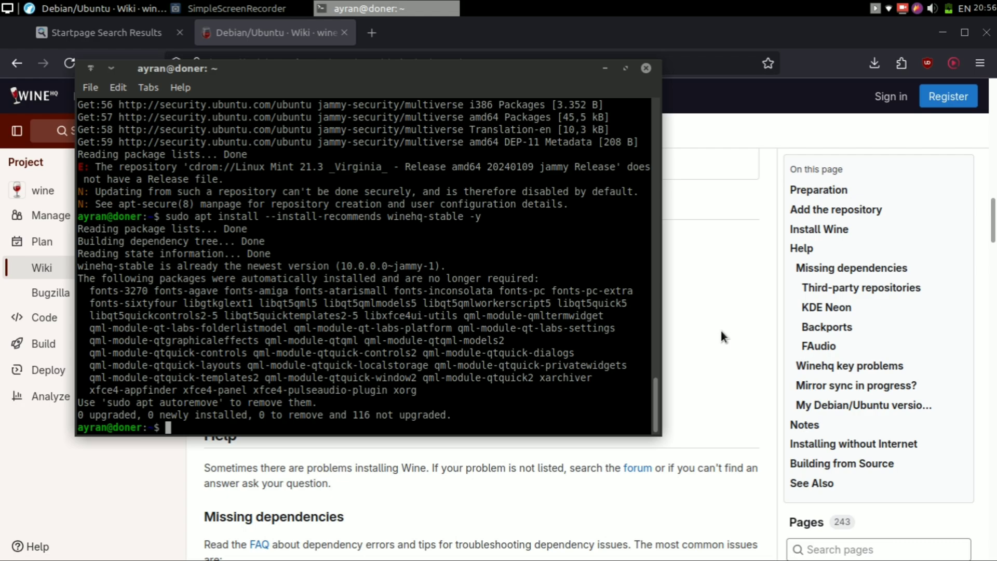
- Clear the terminal and run winecfg
type("clear")
key("Return")
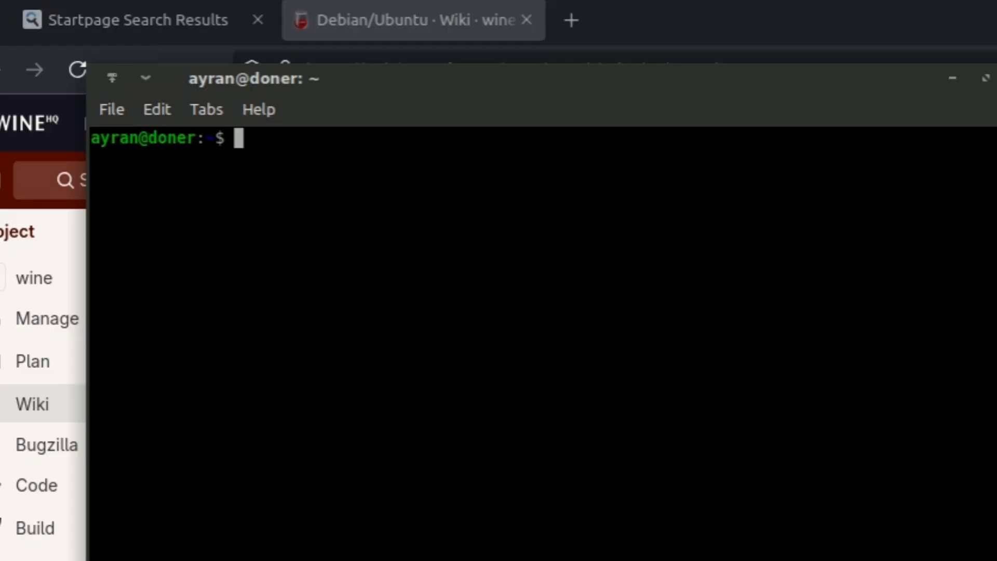
type("winecfg")
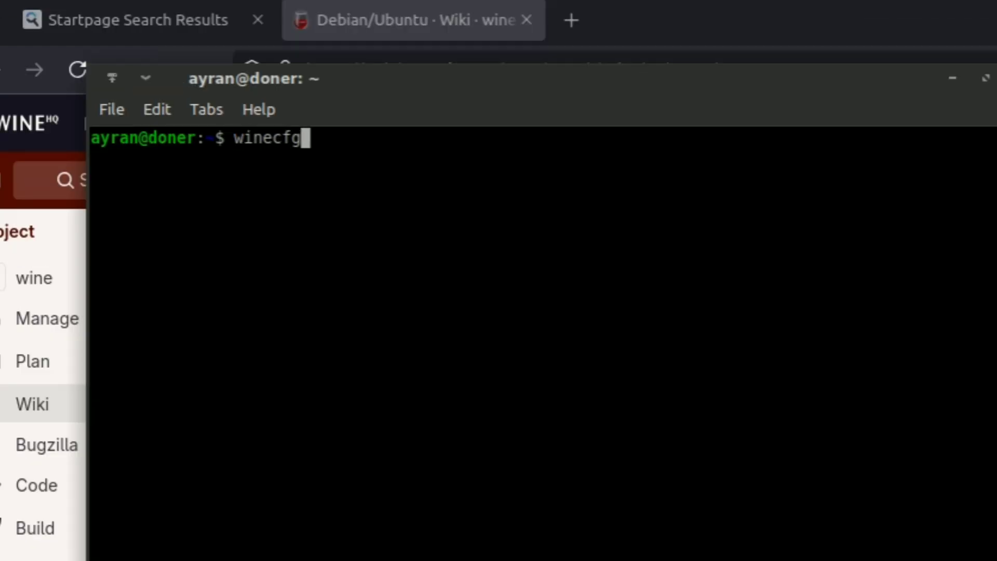
key("Return")
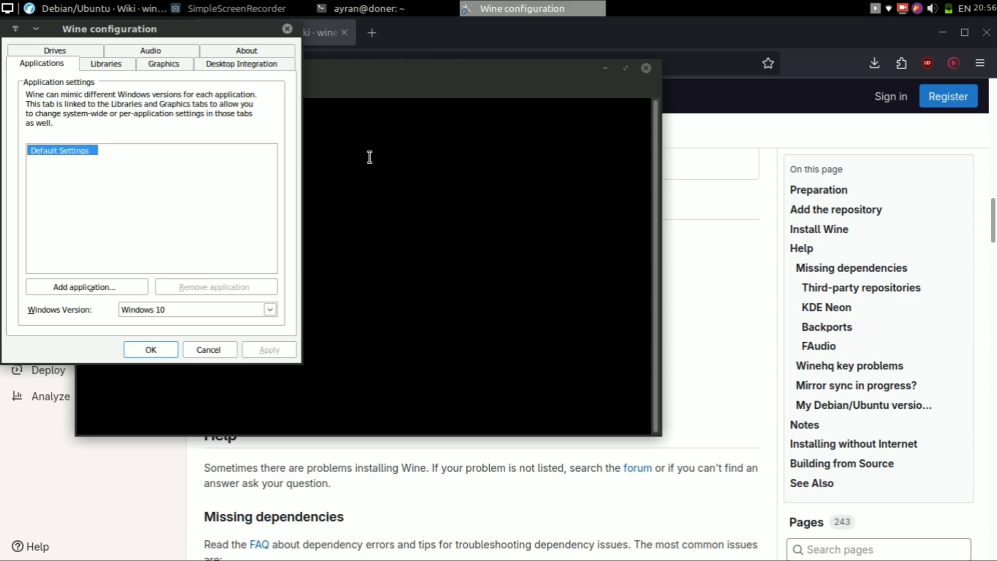
- Move the Wine configuration window and set the Windows version to Windows 11
left_click_drag(166, 32, 358, 96)
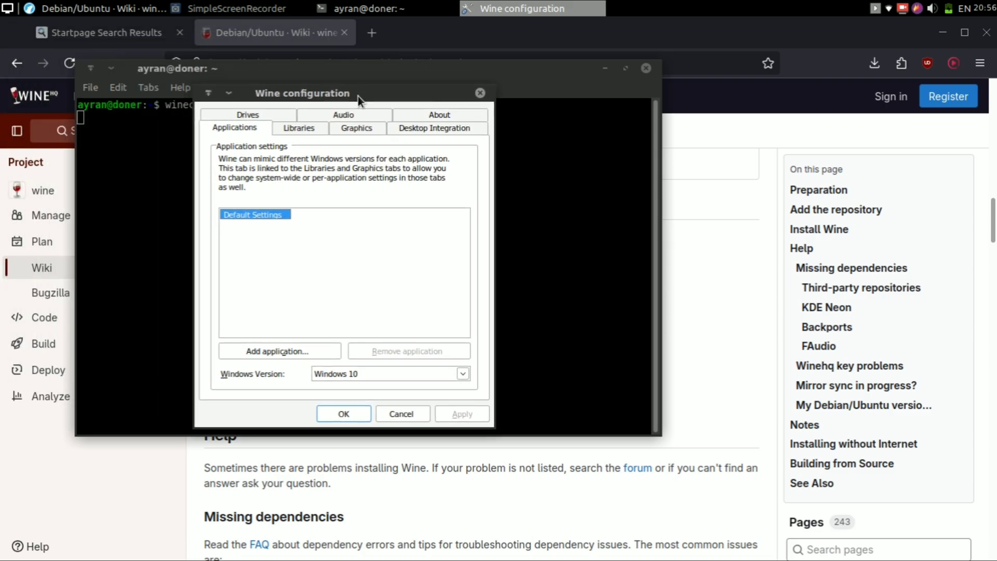
left_click(438, 372)
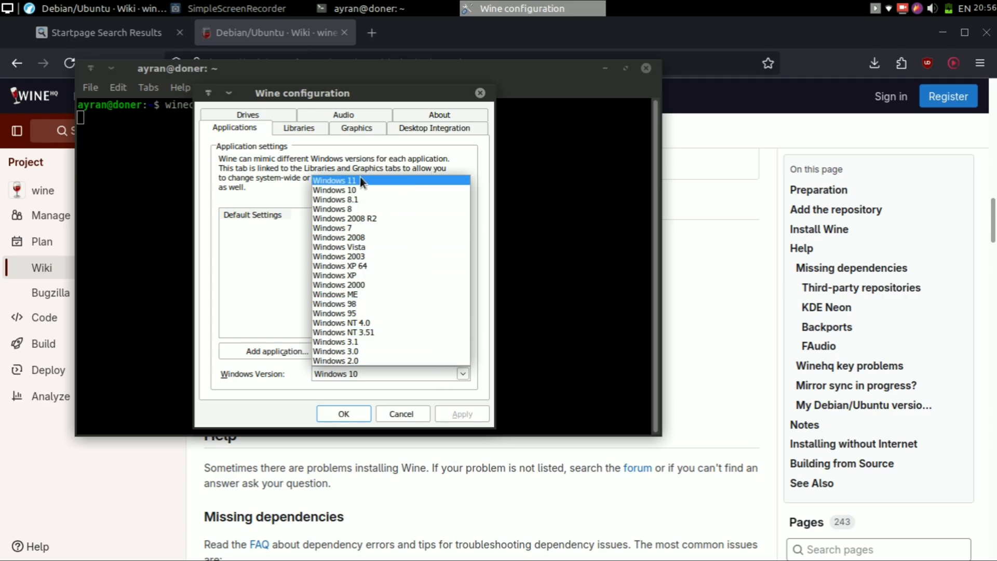
left_click(378, 179)
- Review the Libraries, Graphics, Desktop Integration, Drives, Audio and About tabs, then close with OK
left_click(299, 128)
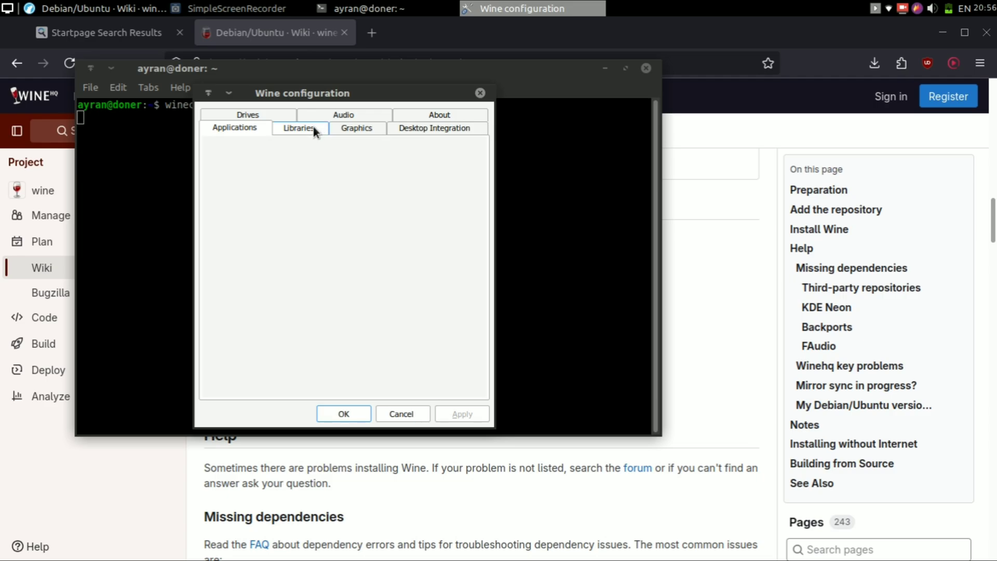
left_click(352, 130)
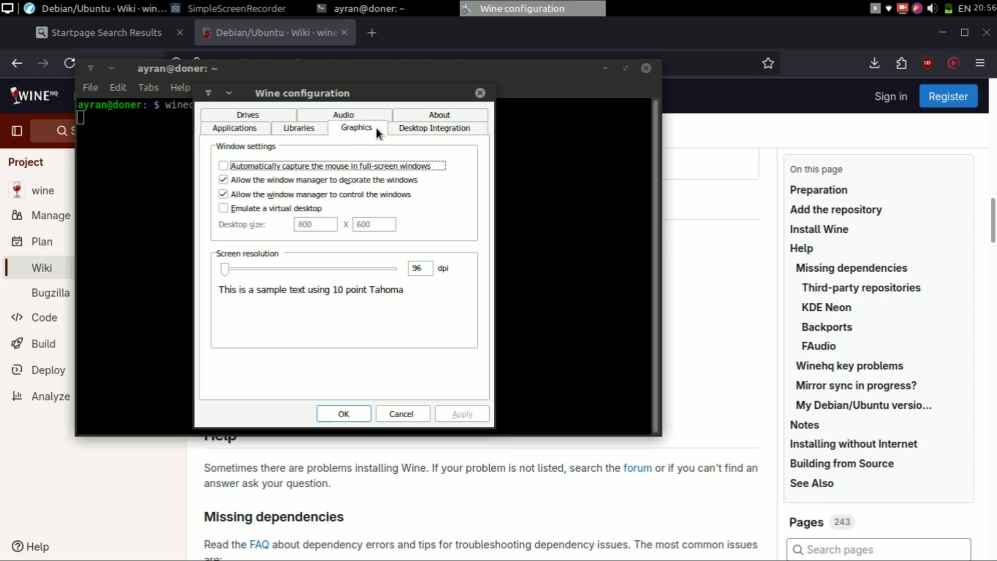
left_click(406, 128)
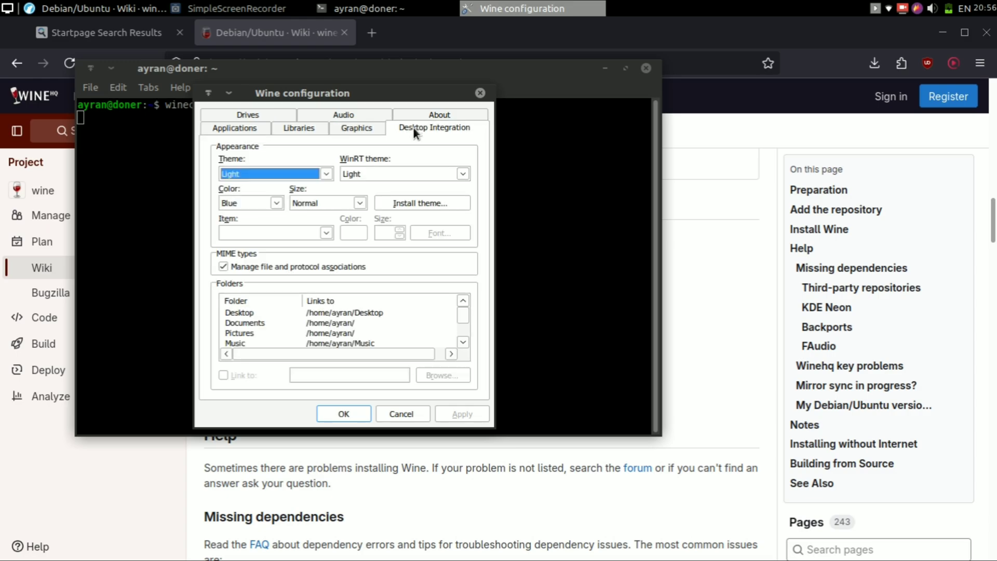
left_click(278, 112)
left_click(332, 130)
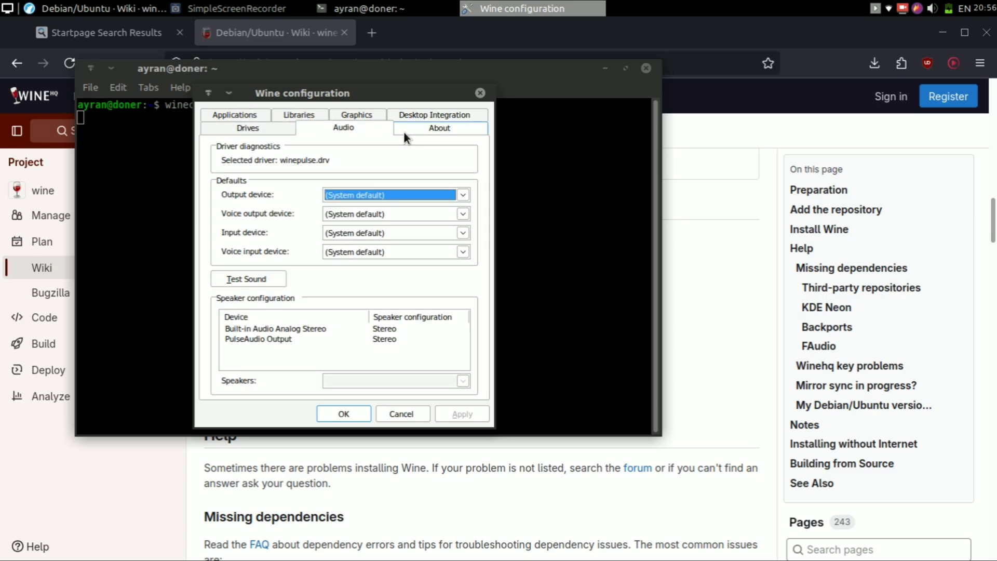
left_click(407, 134)
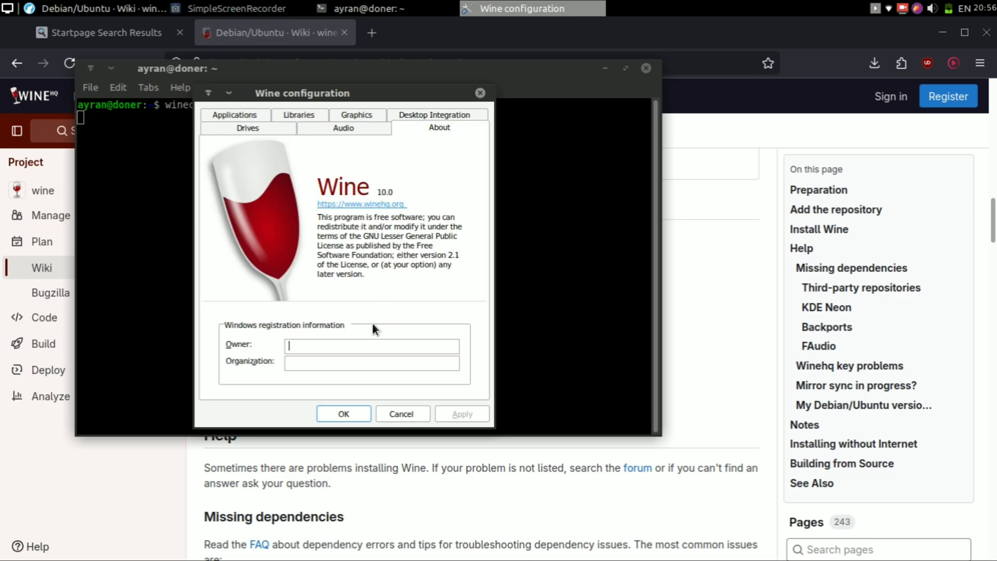
left_click(349, 415)
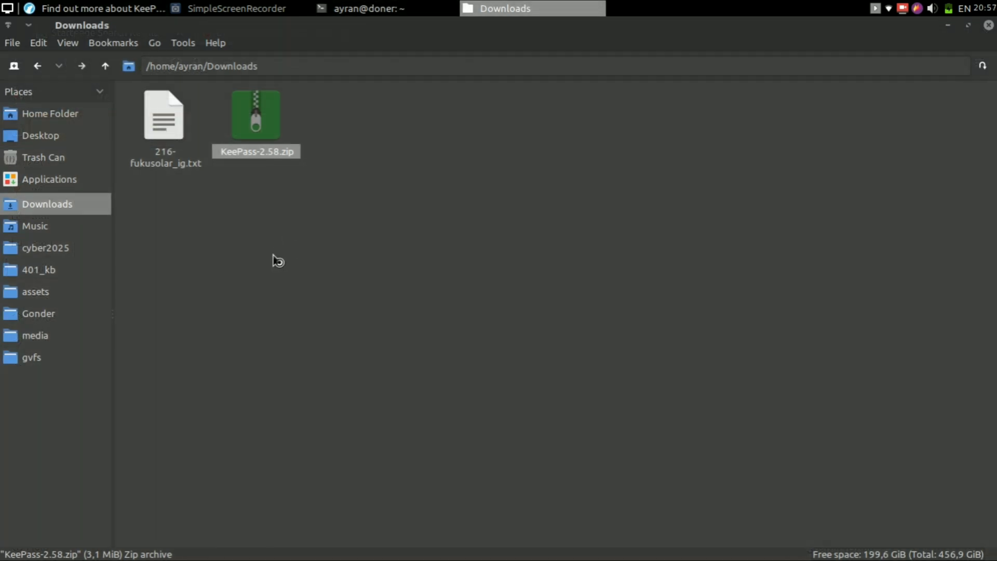
- Create a new folder named 'test' in Downloads and open it
right_click(271, 258)
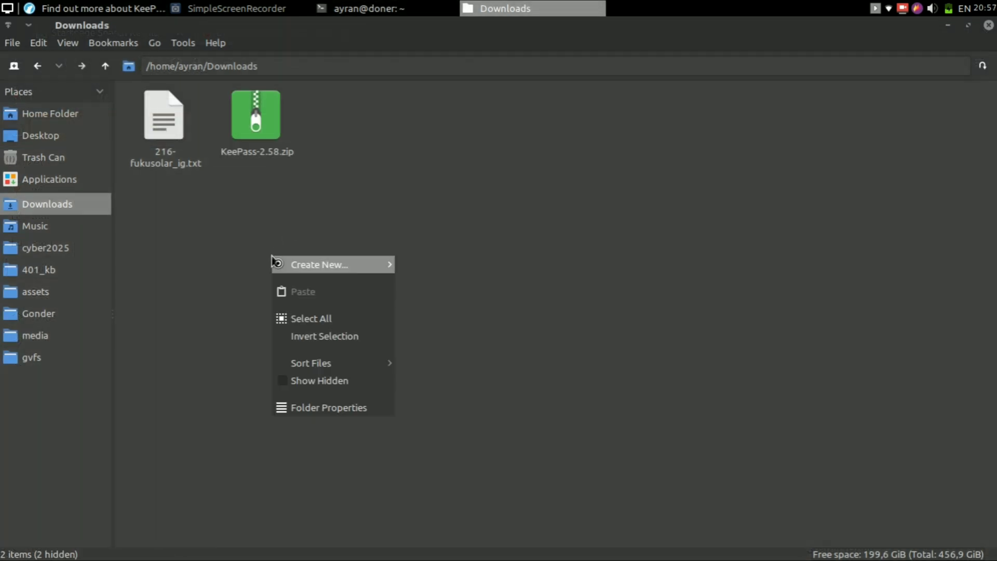
left_click(450, 273)
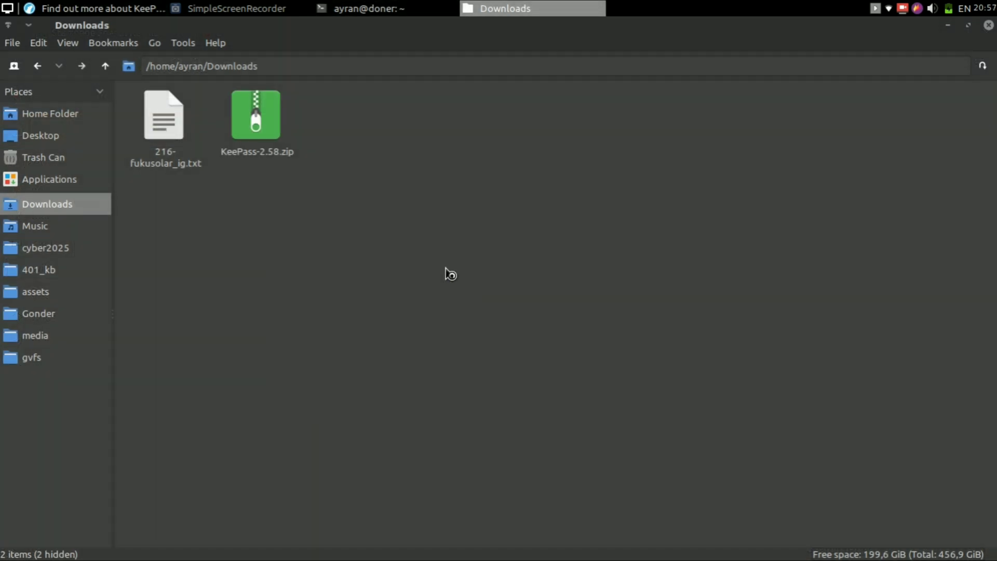
type("test")
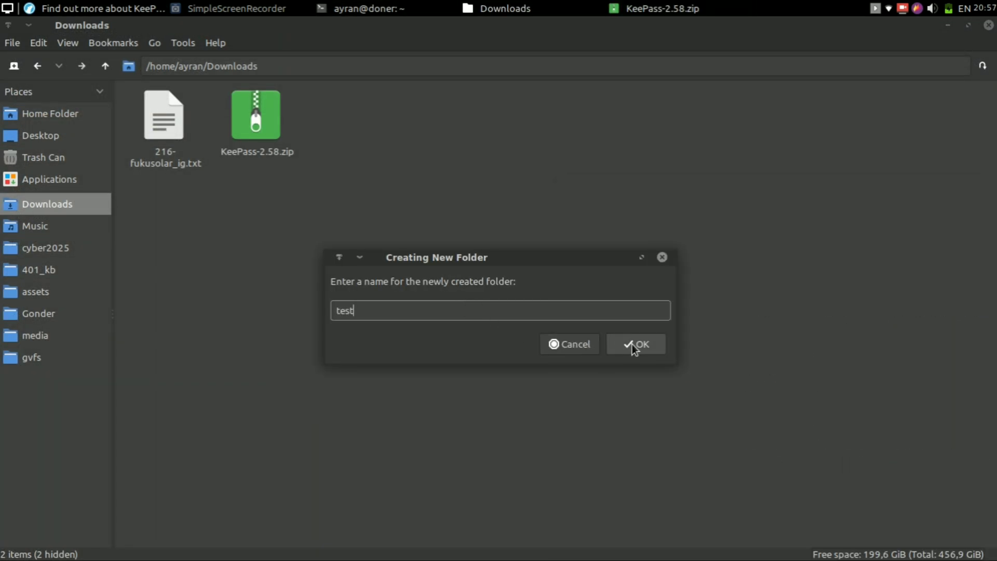
left_click(633, 343)
double_click(187, 142)
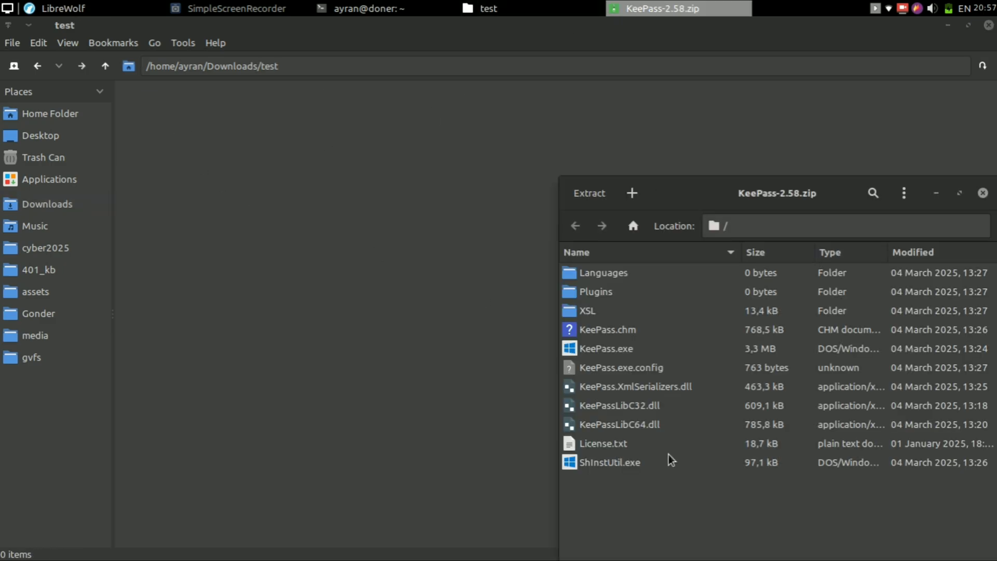
- Extract all files from KeePass-2.58.zip into the test folder
left_click(589, 466, "shift")
left_click_drag(591, 386, 361, 385)
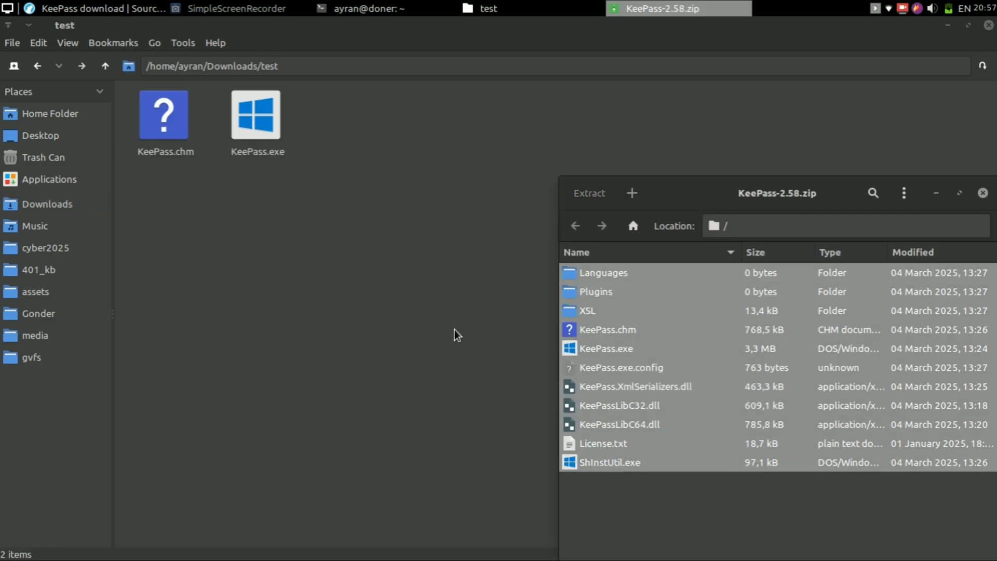
left_click(415, 60)
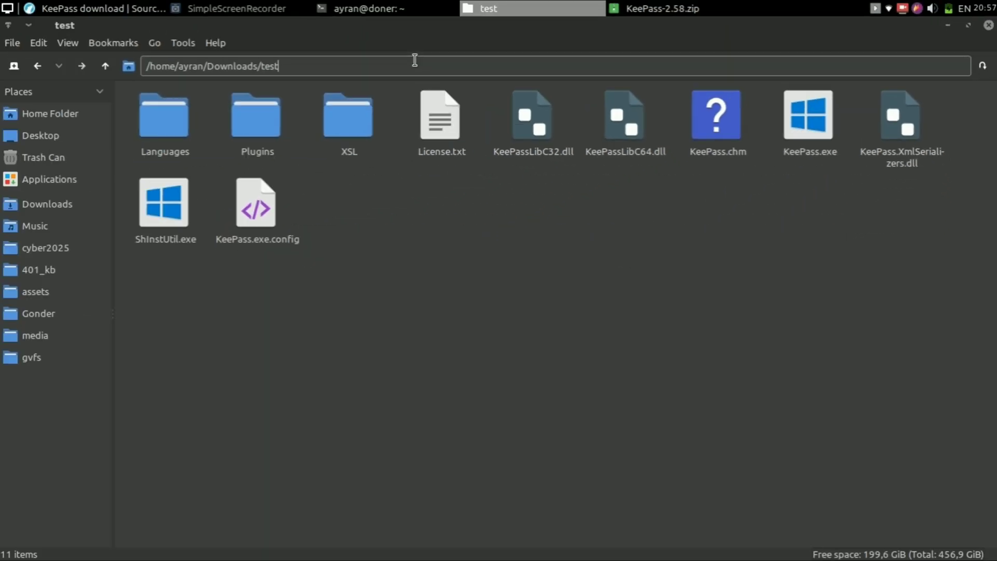
- Change into /home/ayran/Downloads/test using the copied path, and list its files
left_click_drag(394, 62, 144, 66)
left_click(402, 7)
type("cd")
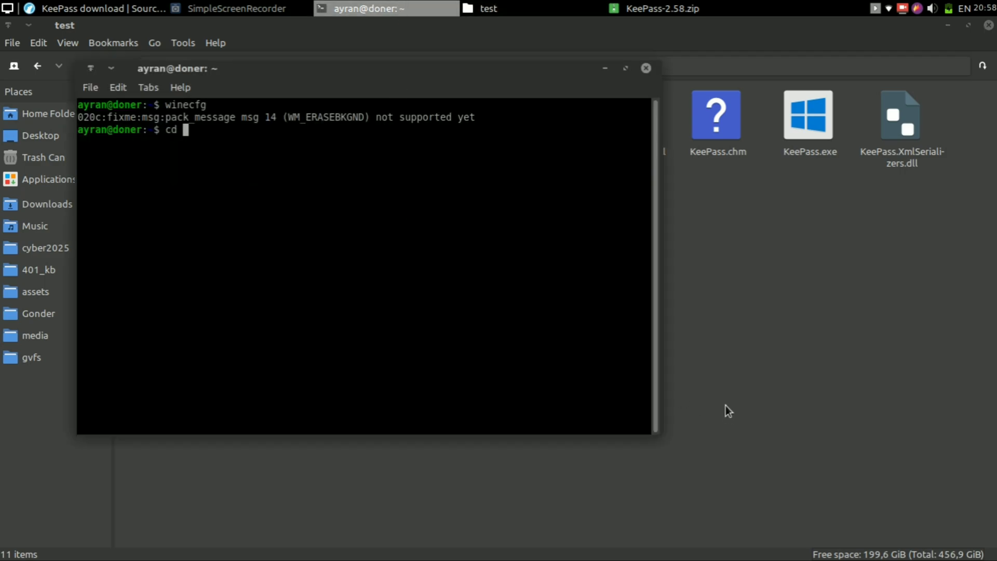
type("/home/ayran/Downloads/test")
key("Return")
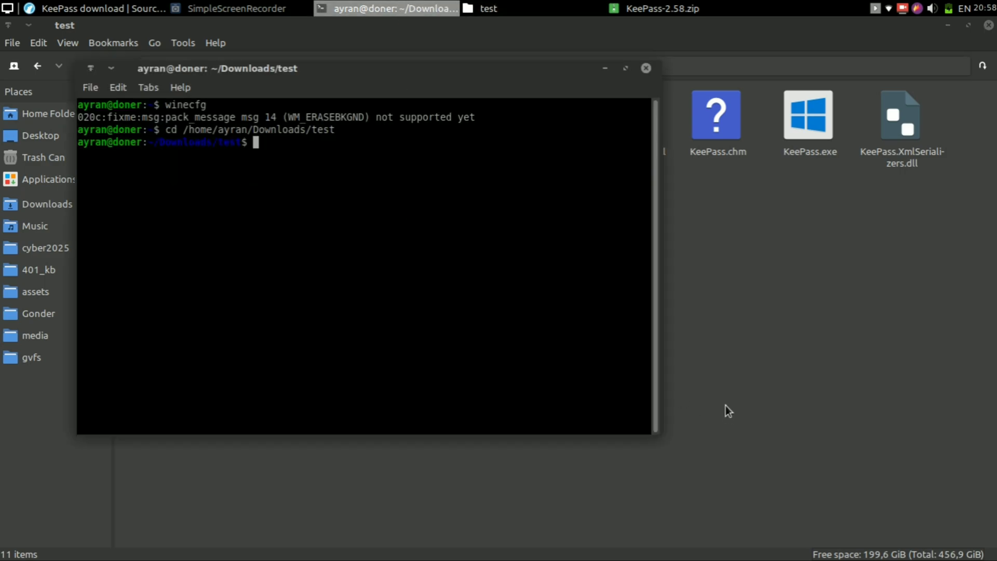
type("ls")
key("Return")
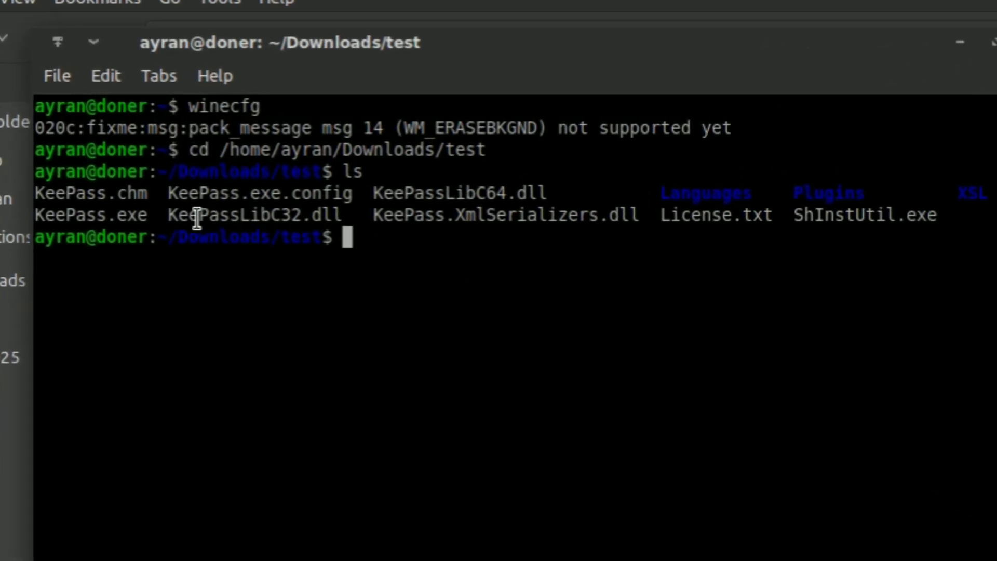
- Run wine KeePass.exe from the test folder and minimize the terminal
left_click_drag(147, 216, 43, 218)
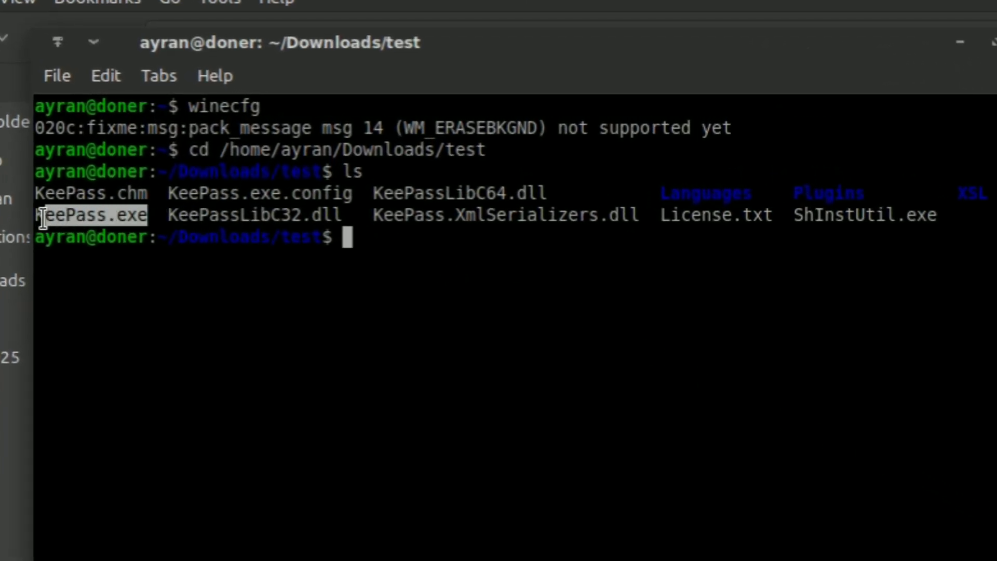
left_click(43, 218)
type("wine k")
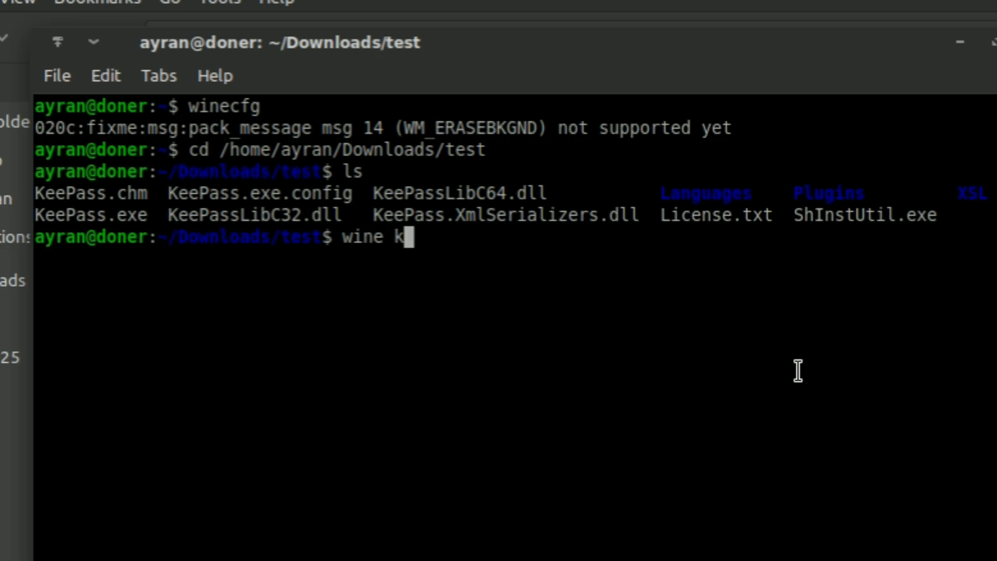
key("BackSpace")
type("KeePass")
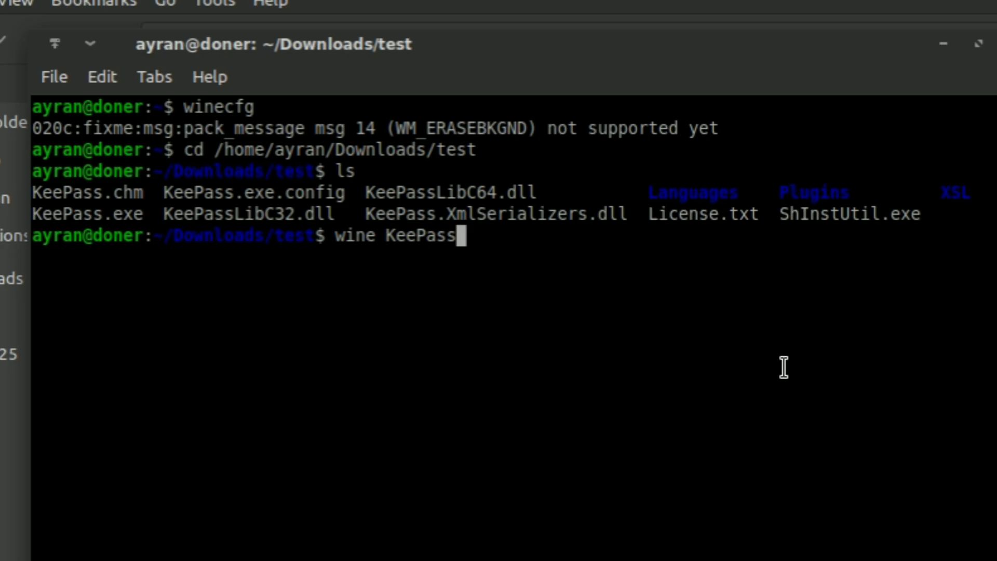
type(".exe")
key("Return")
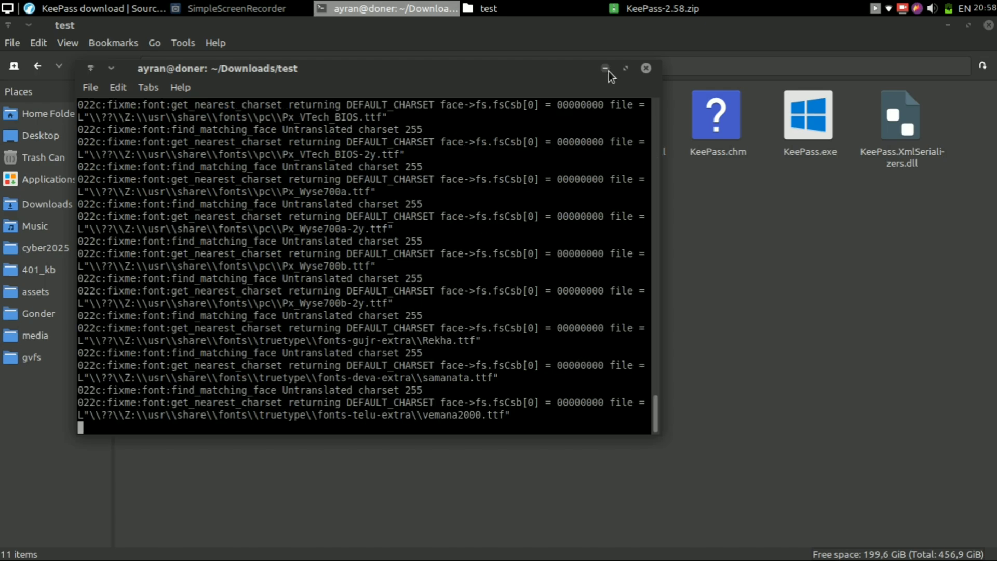
left_click(605, 68)
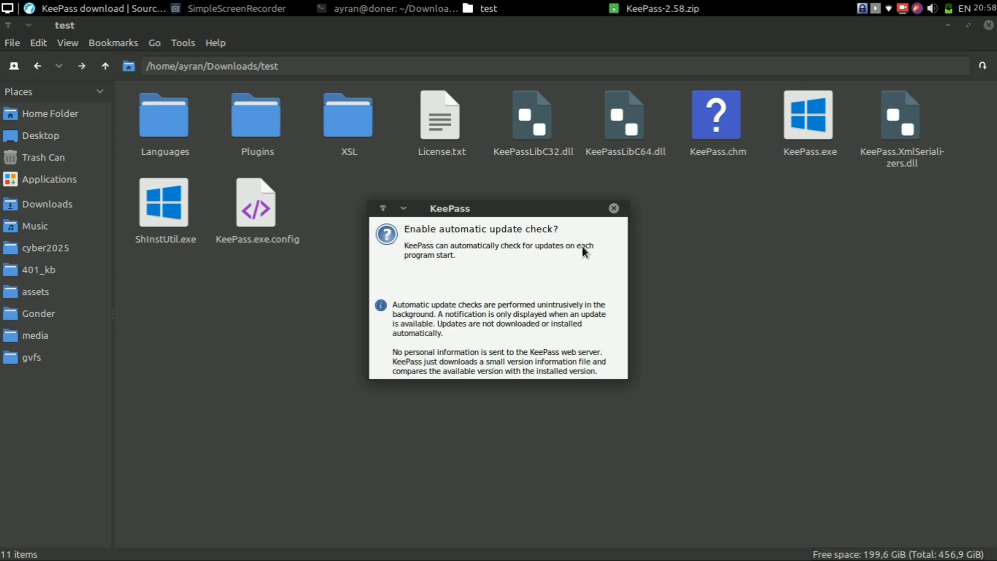
- Dismiss the update-check prompt, confirm version 2.58 (64-bit) in Help > About, and open the tray menu
key("Return")
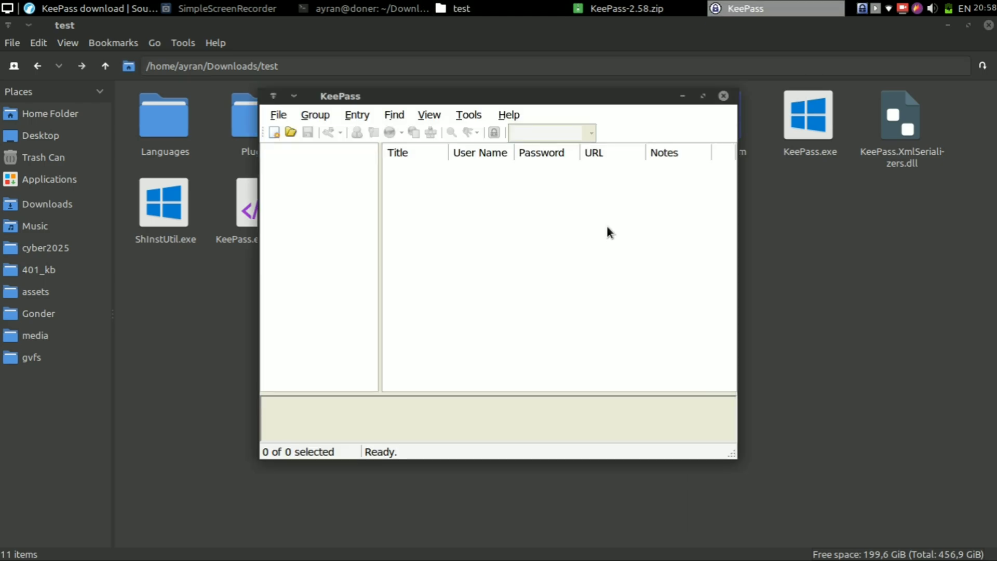
left_click(508, 114)
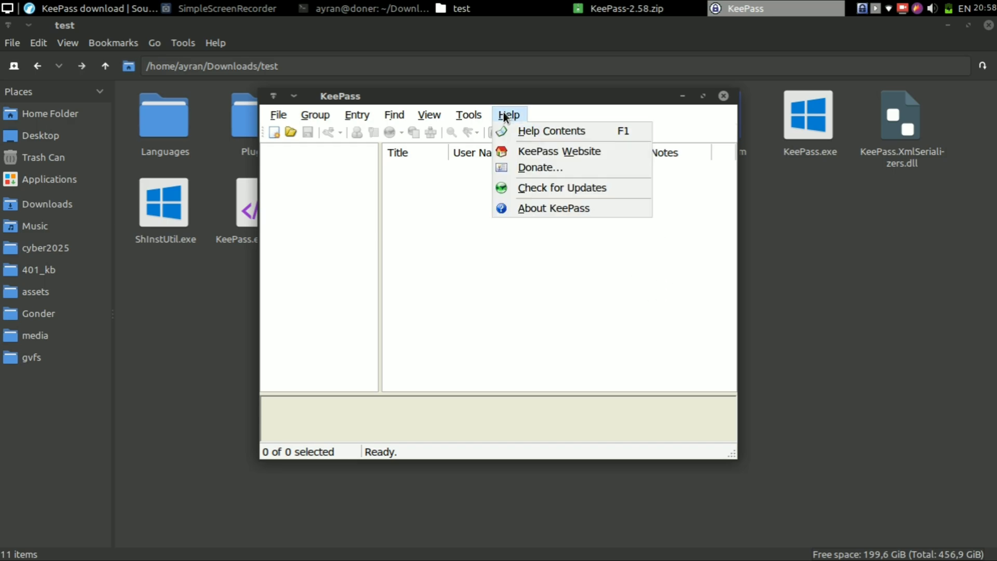
left_click(541, 208)
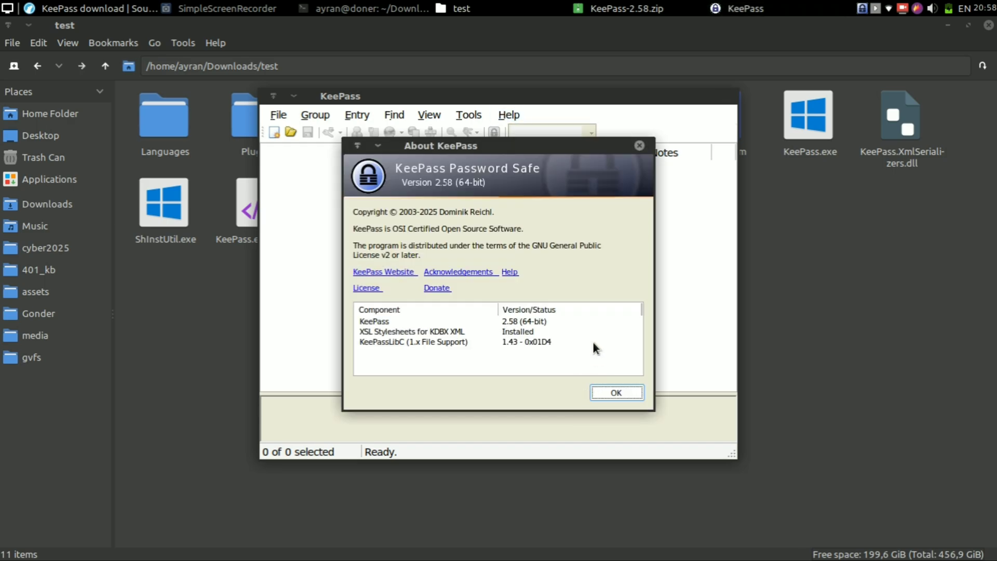
left_click(612, 393)
right_click(861, 11)
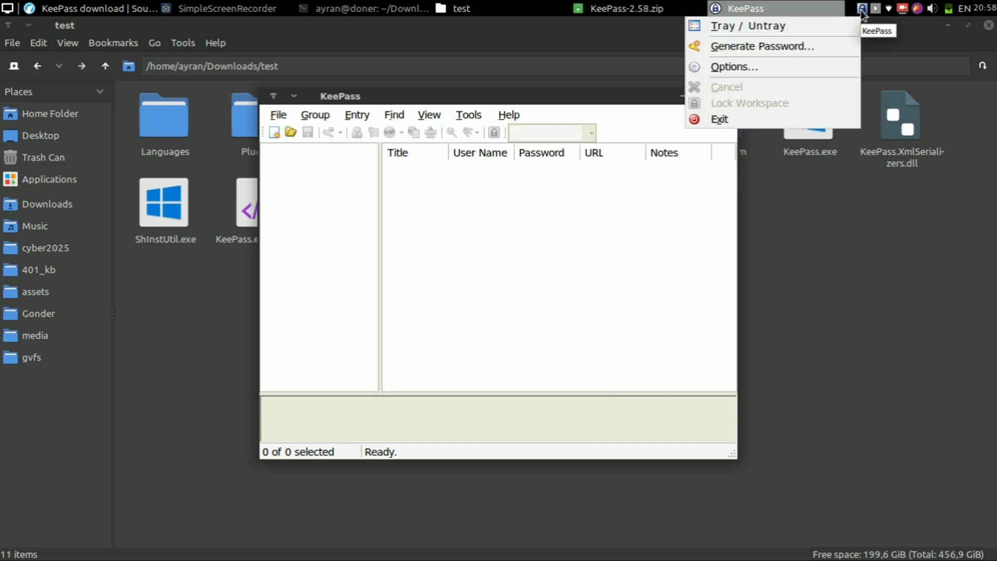
- Dismiss the tray menu, close KeePass's main window, and bring the terminal forward
left_click(639, 110)
left_click(725, 96)
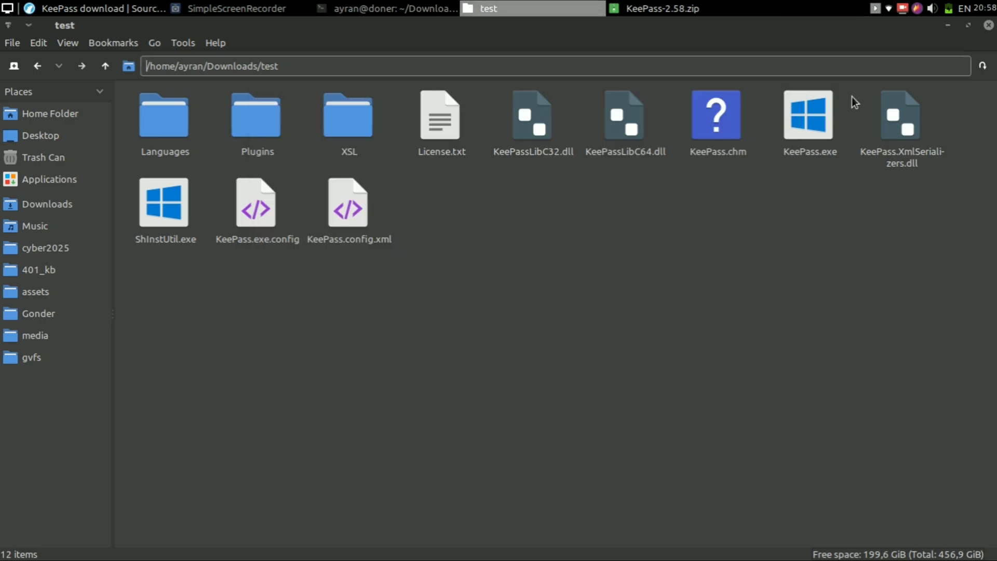
left_click(387, 8)
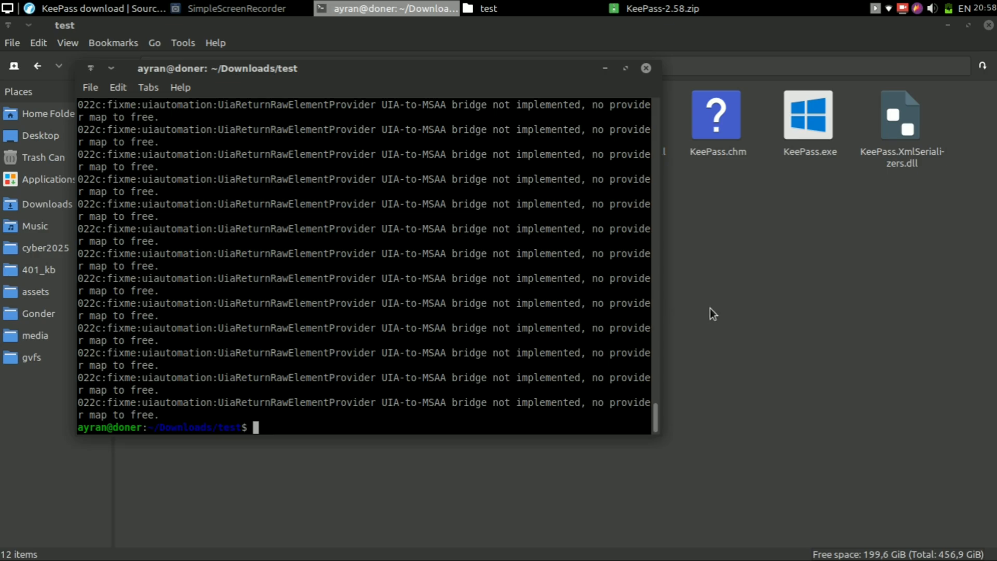
- Open KeePass.exe from the test folder with Wine Windows Program Loader, then close it
left_click(771, 332)
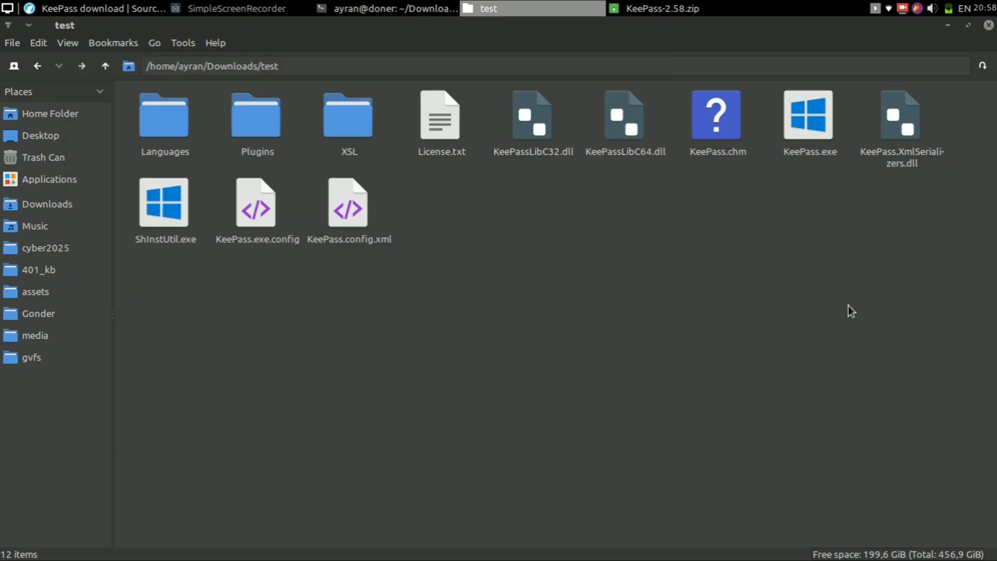
left_click(821, 120)
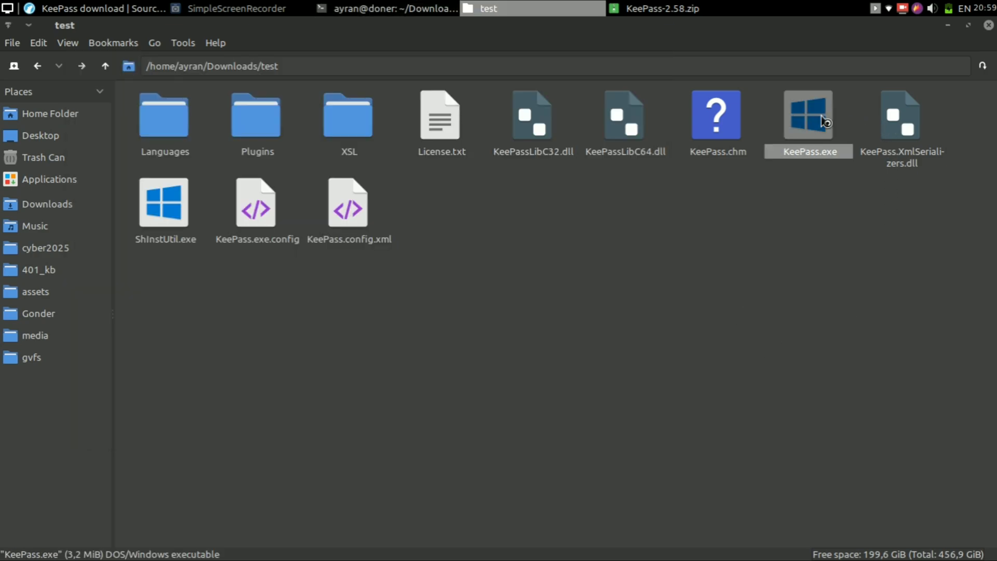
right_click(821, 118)
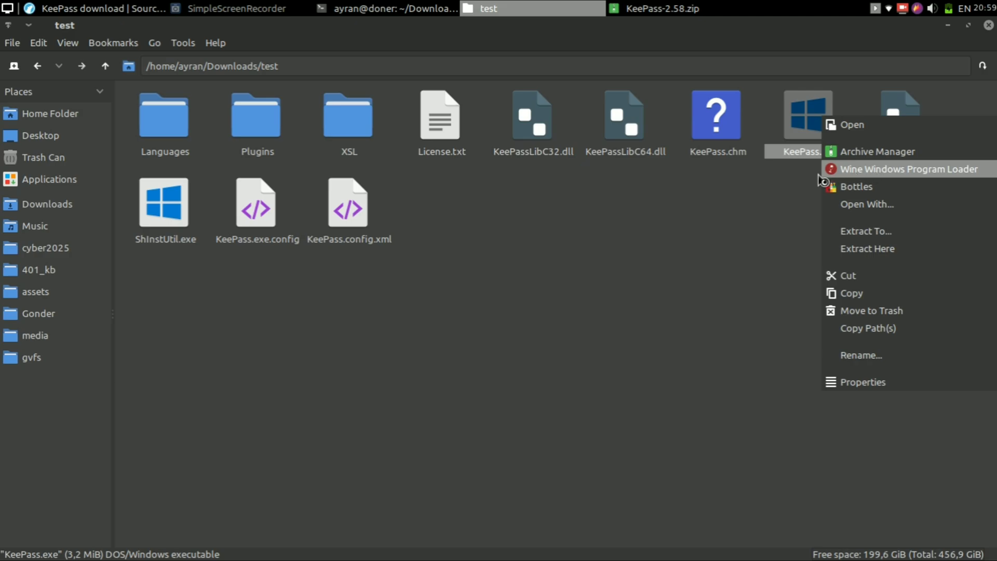
left_click(781, 194)
left_click(394, 9)
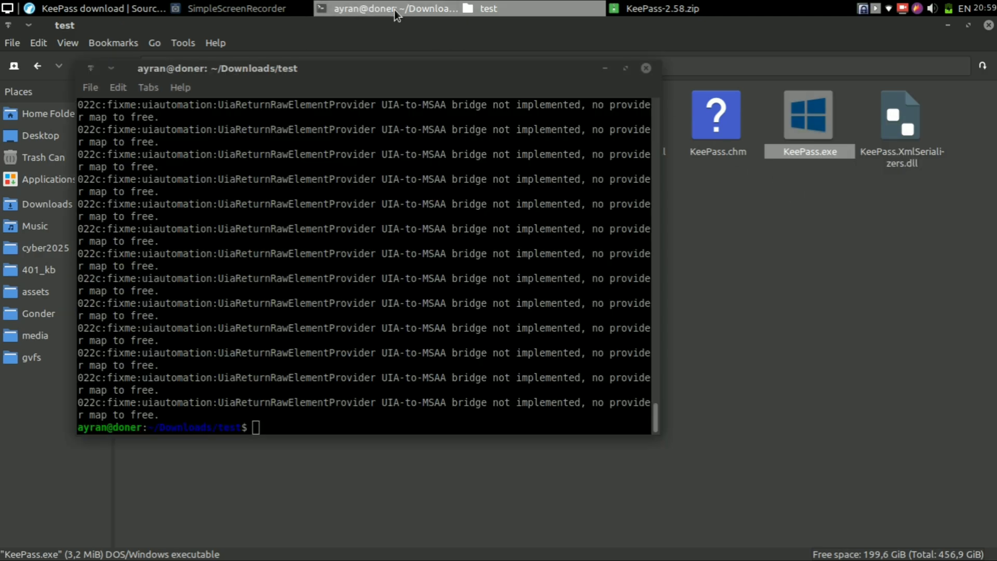
left_click(605, 68)
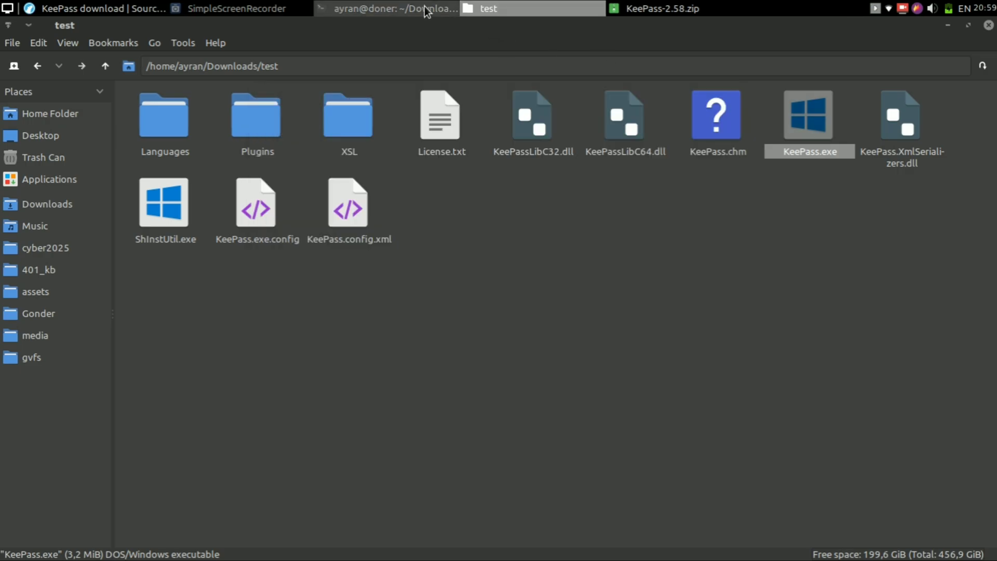
left_click(410, 9)
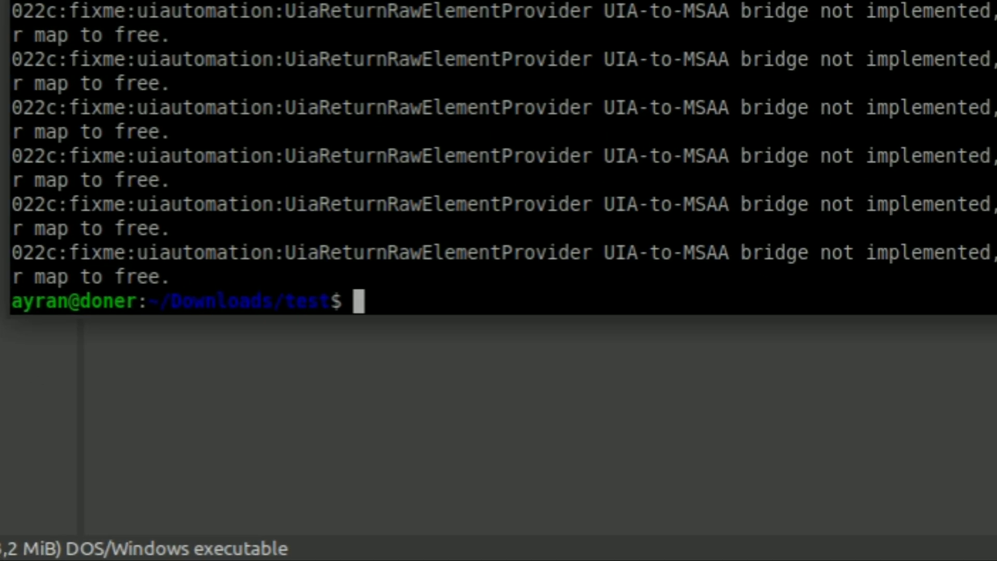
- Launch KeePass with wine64 KeePass.exe, then close its empty main window
type("wine")
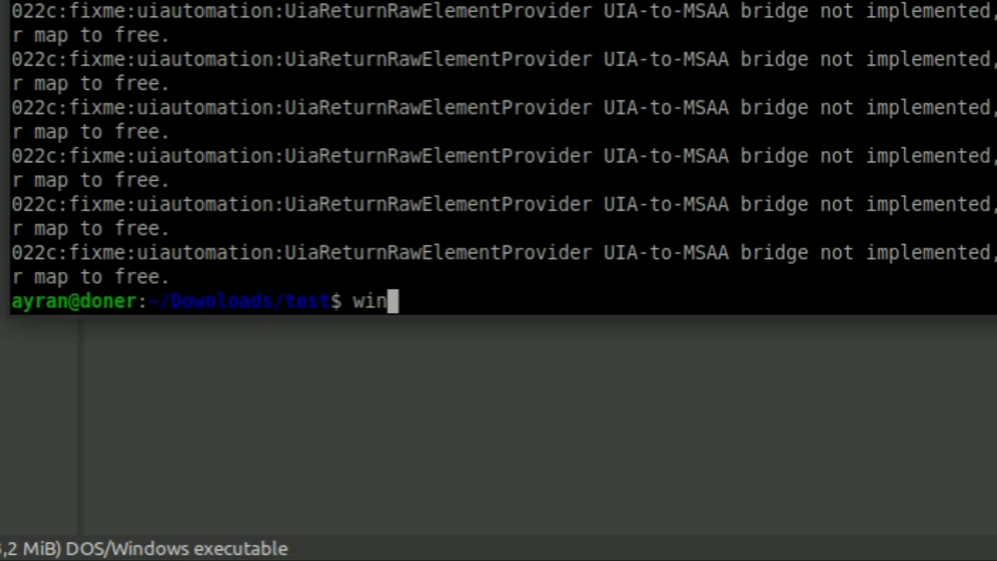
type("64 KeePass.exe")
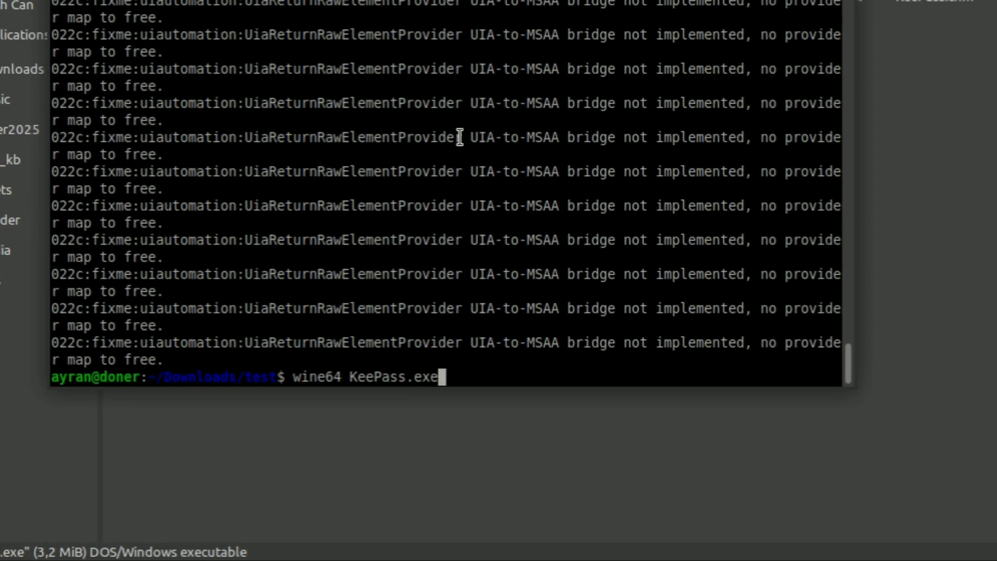
key("Return")
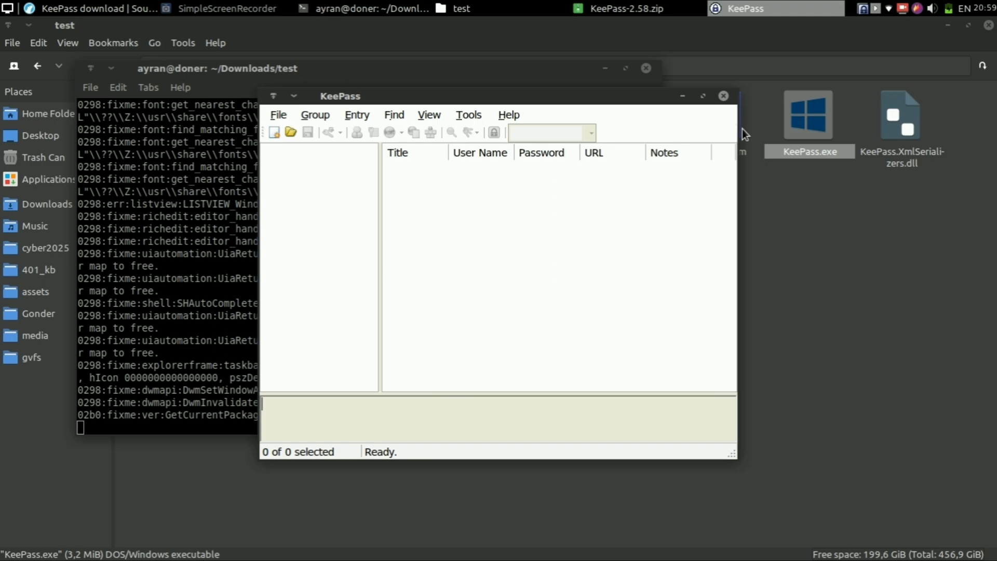
left_click(727, 98)
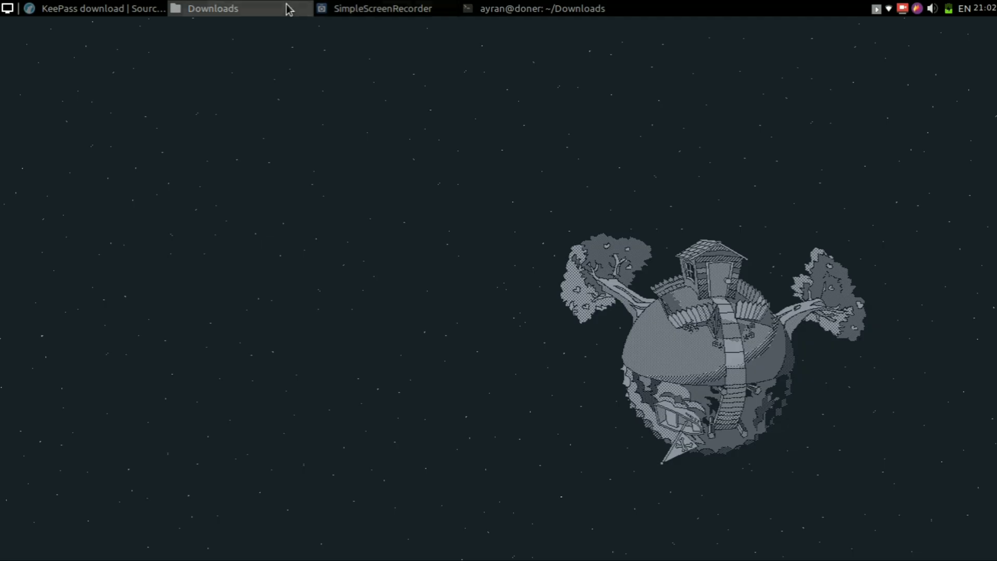
- Change the file manager's location to /home/ayran/.wine
left_click(285, 9)
left_click(349, 60)
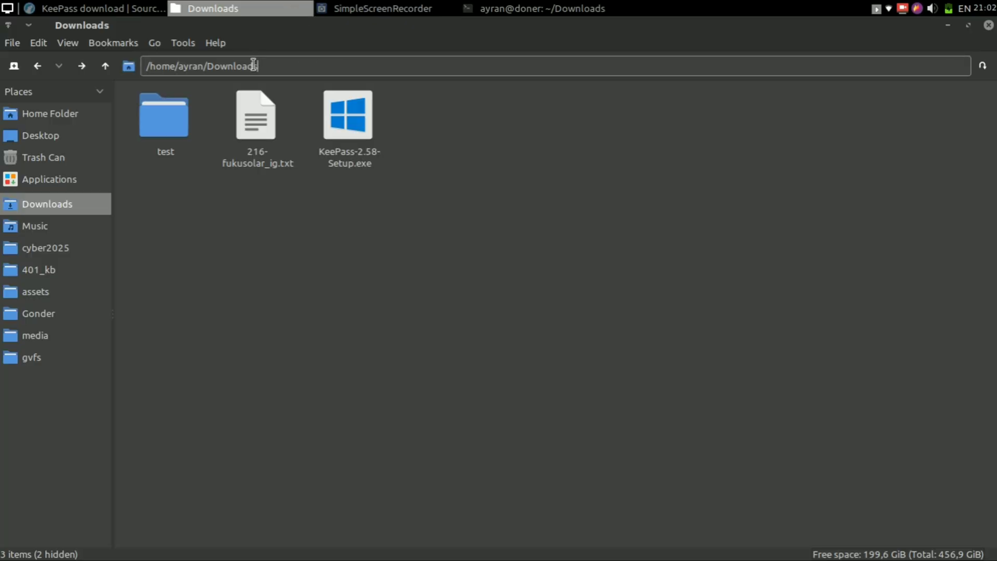
left_click_drag(257, 66, 208, 67)
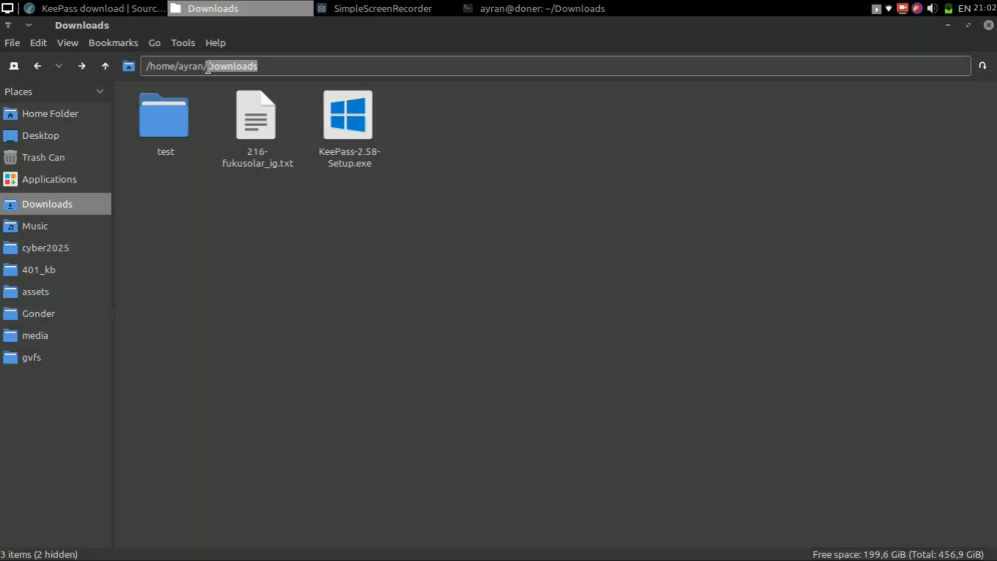
key("BackSpace")
type(".wine")
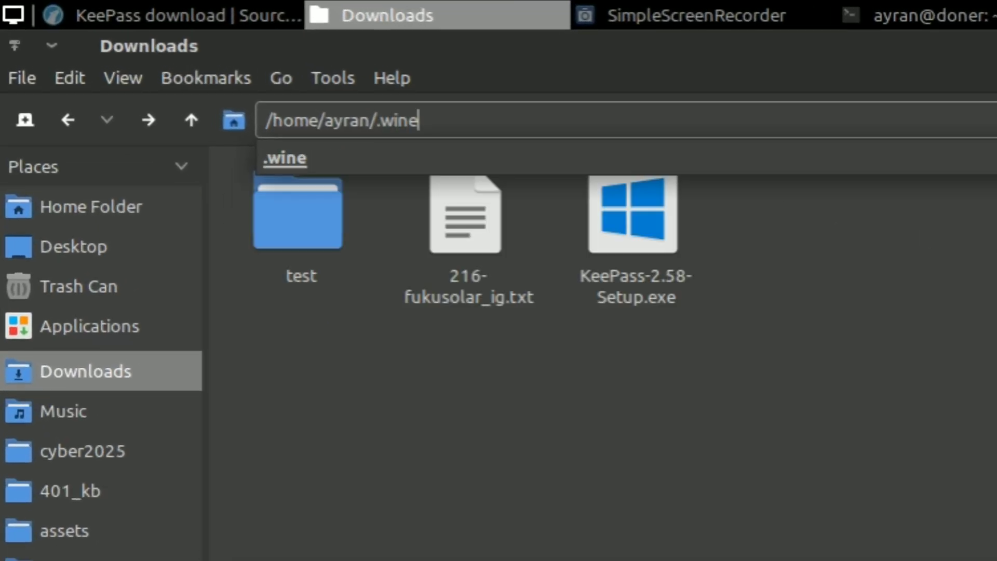
key("Return")
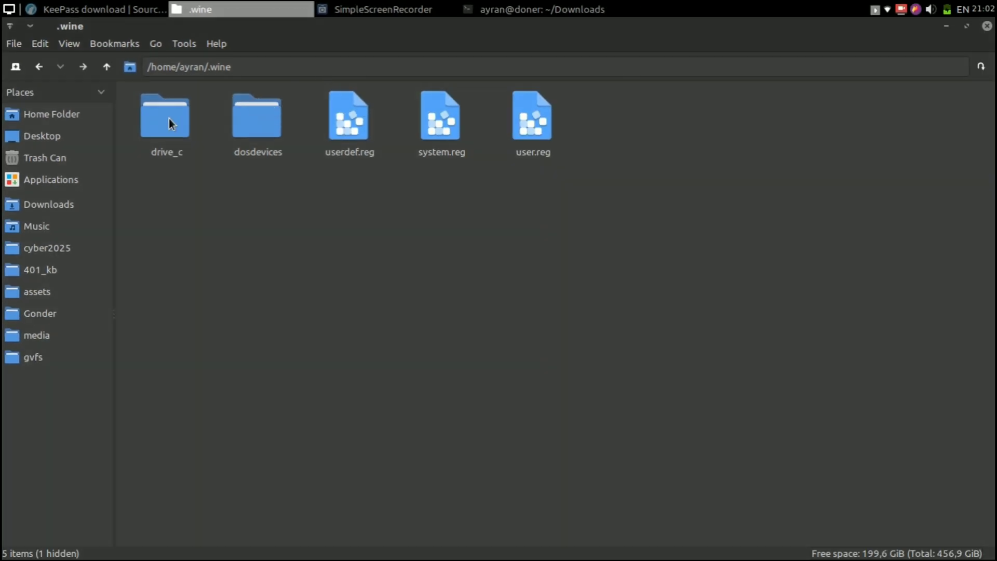
- Open drive_c, then Program Files, then the KeePass Password Safe 2 folder
double_click(169, 118)
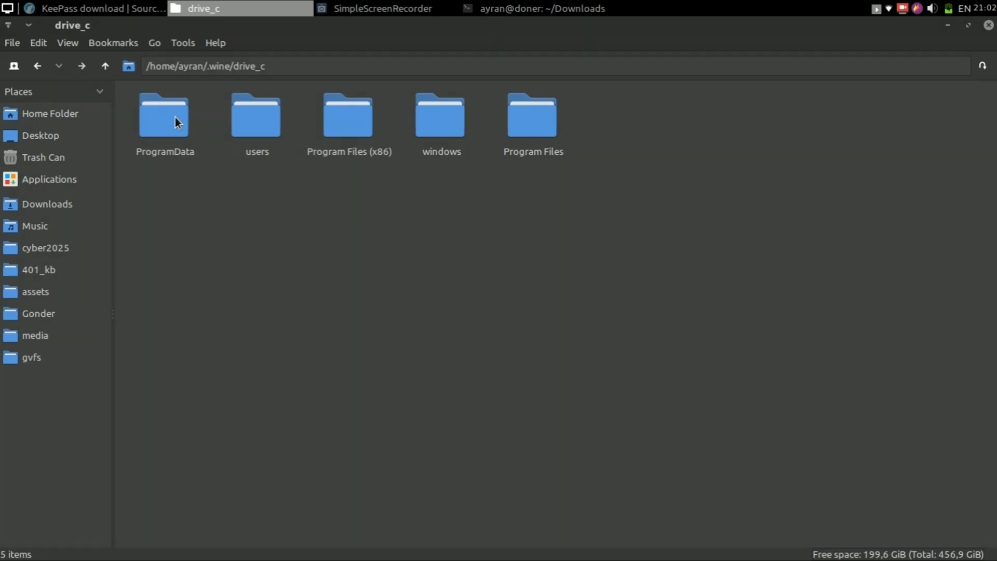
double_click(358, 113)
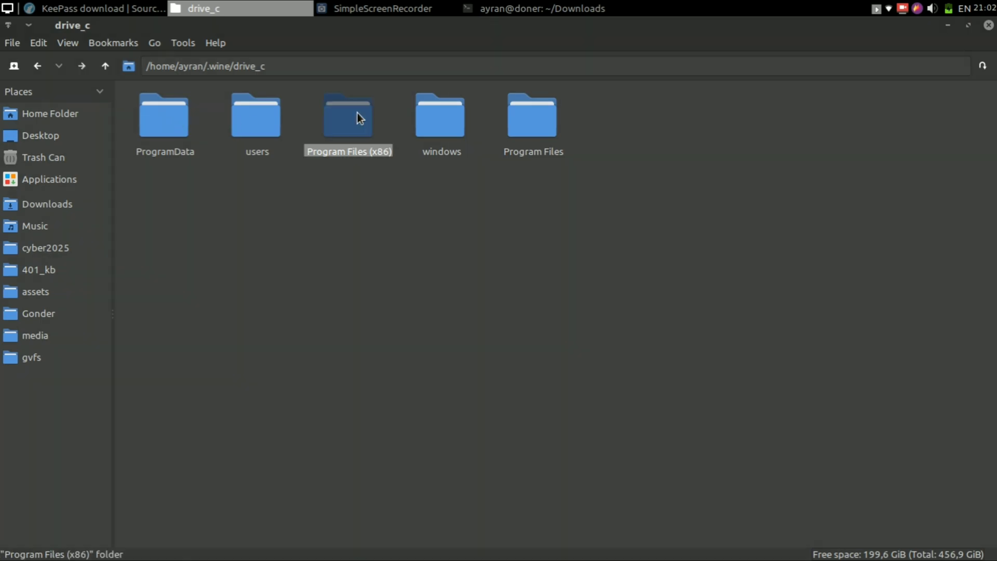
key("BackSpace")
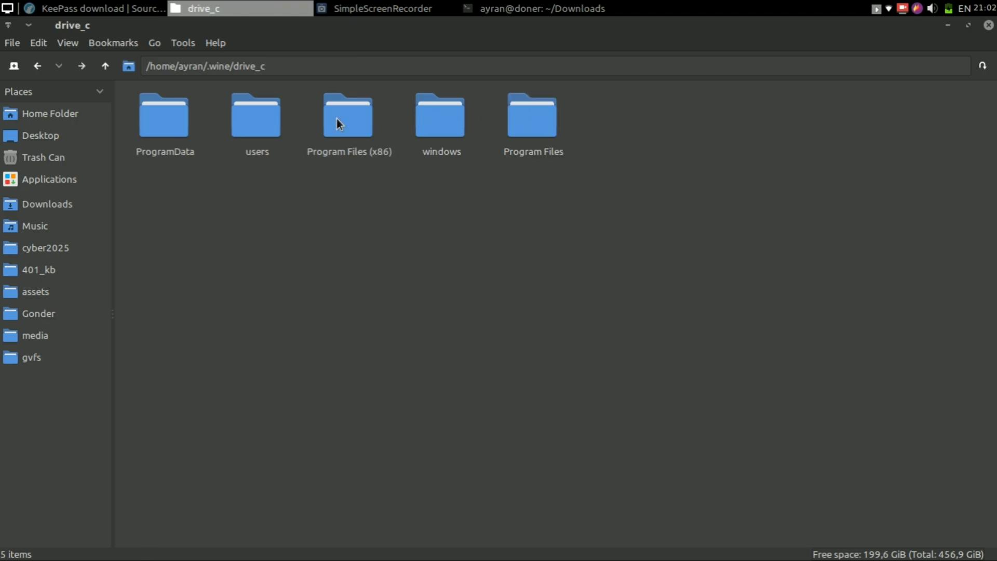
double_click(541, 114)
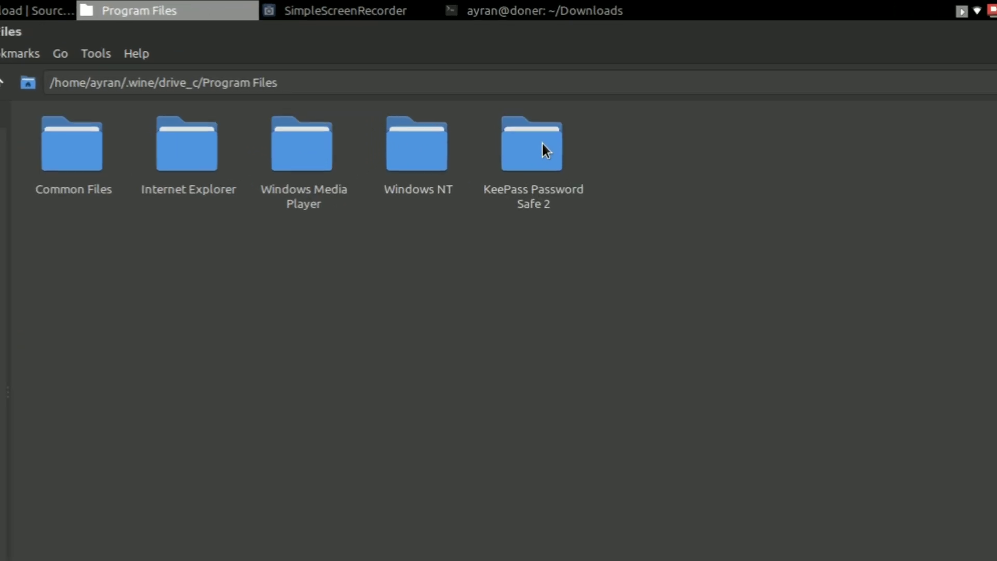
double_click(535, 258)
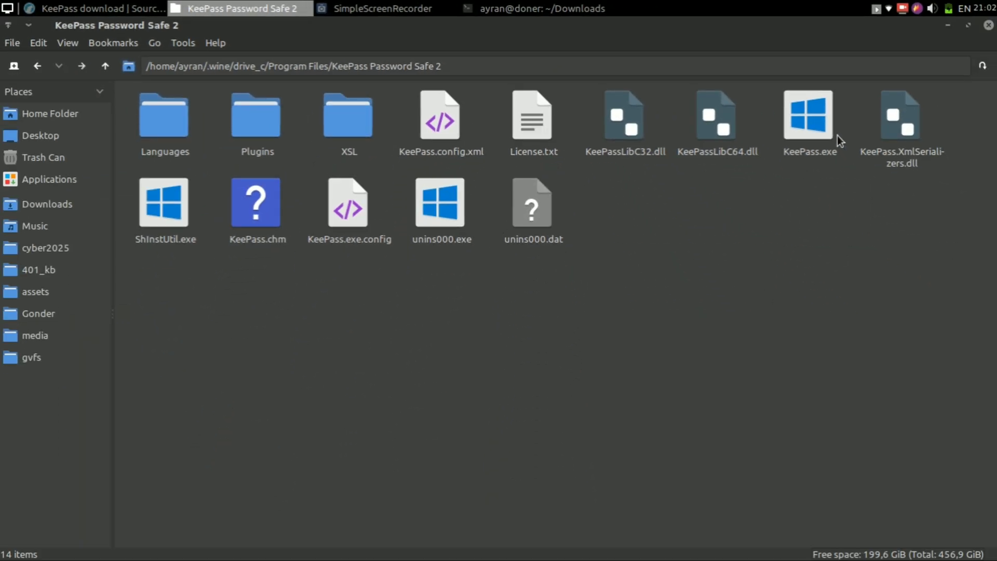
- Launch the installed KeePass.exe and briefly view its context menu
double_click(826, 122)
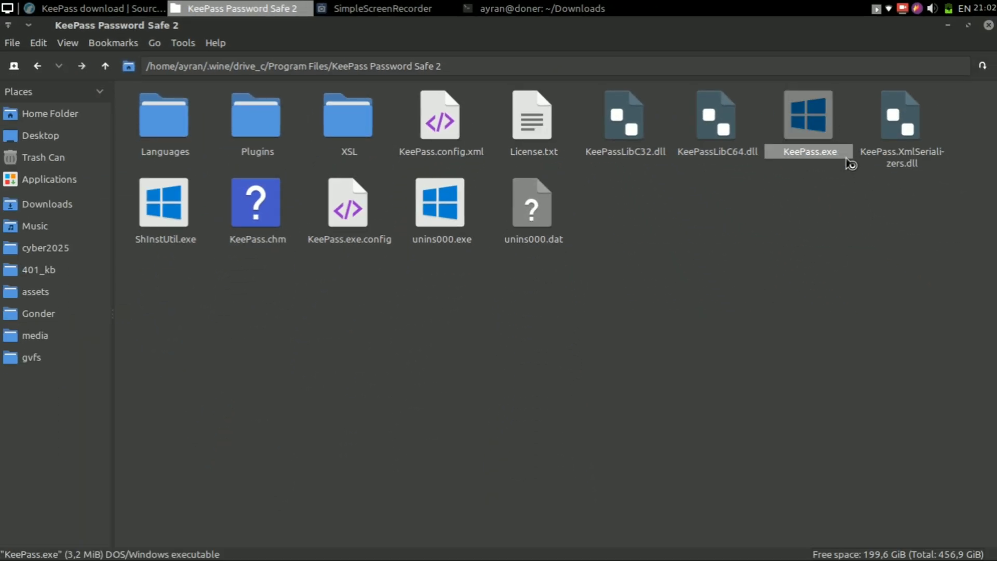
right_click(821, 126)
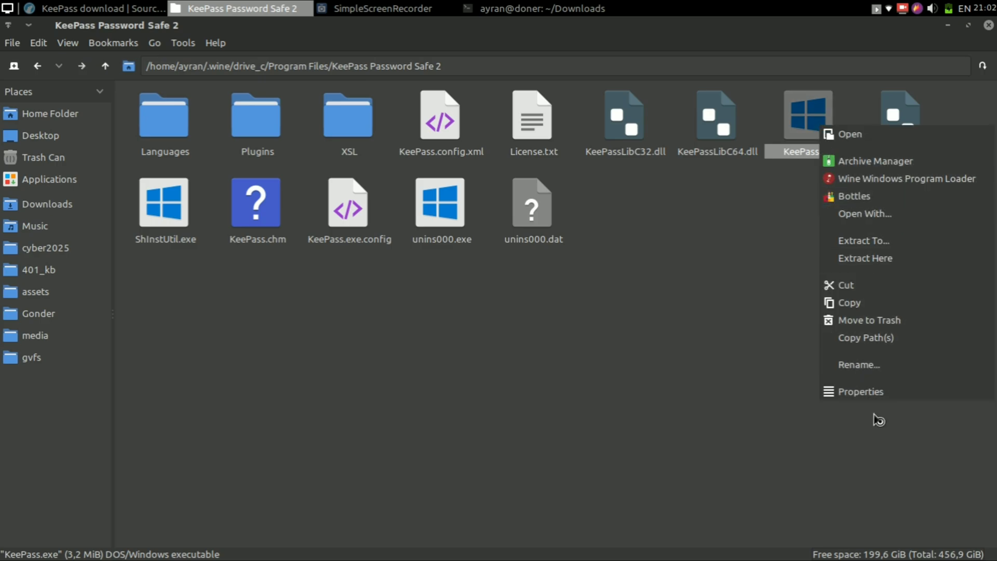
left_click(882, 457)
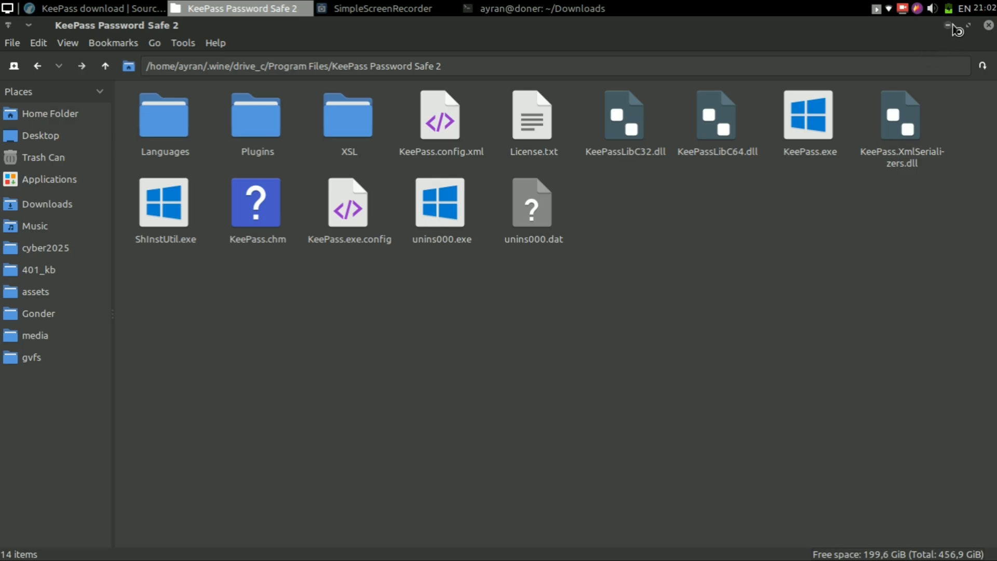
- Minimize the file manager, browse KeePass's Help menu, then close the KeePass window
left_click(949, 26)
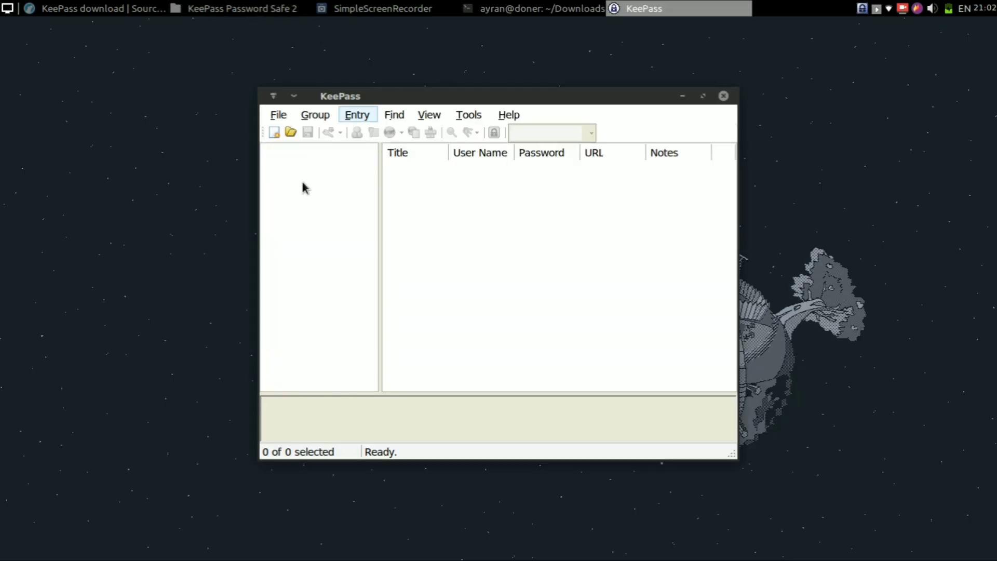
left_click(508, 115)
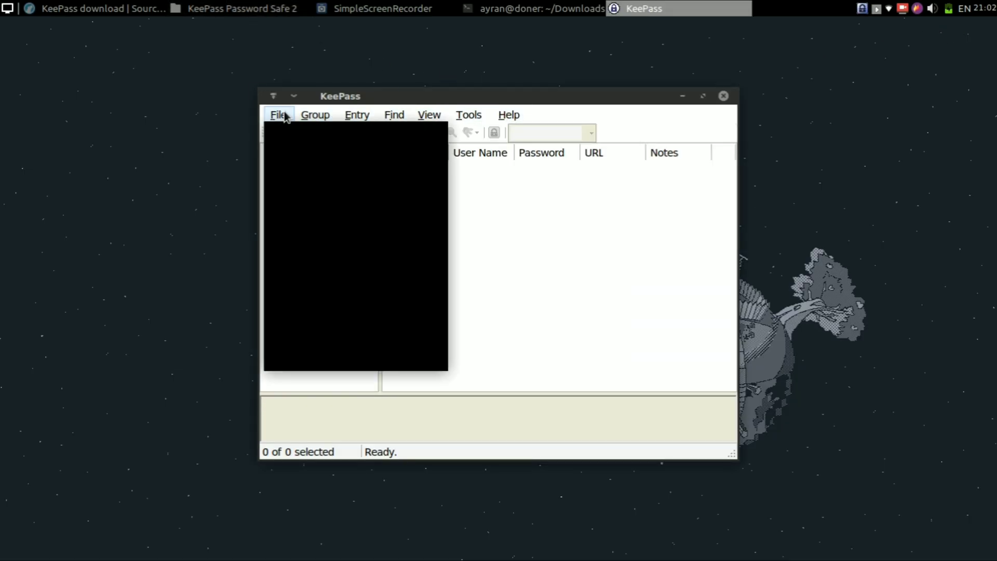
mouse_move(315, 115)
left_click(720, 111)
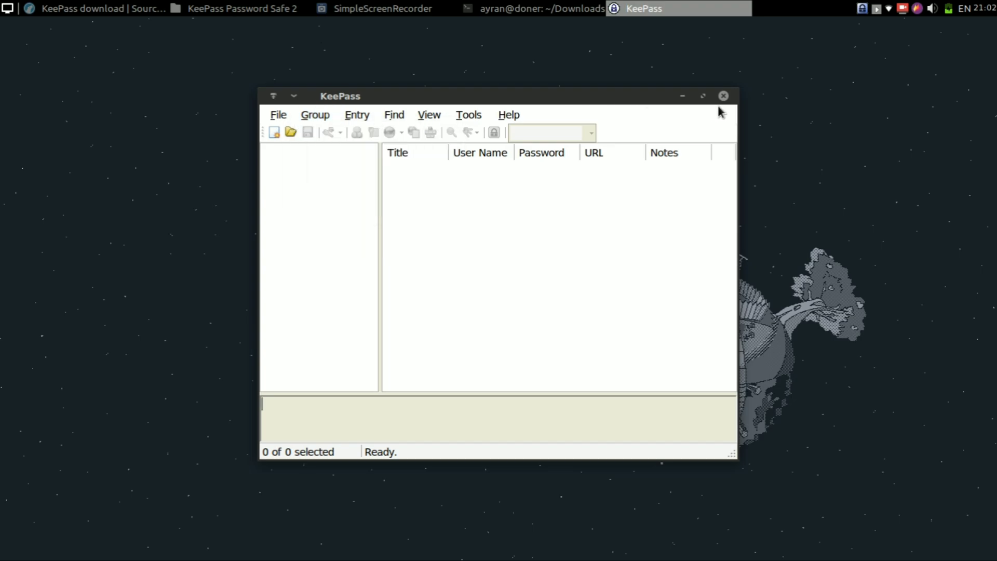
left_click(722, 96)
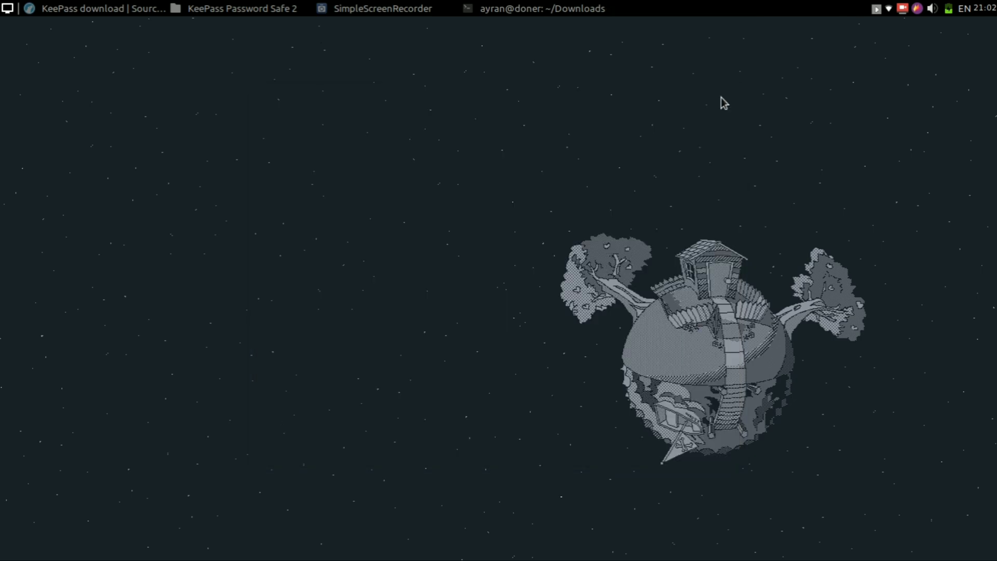